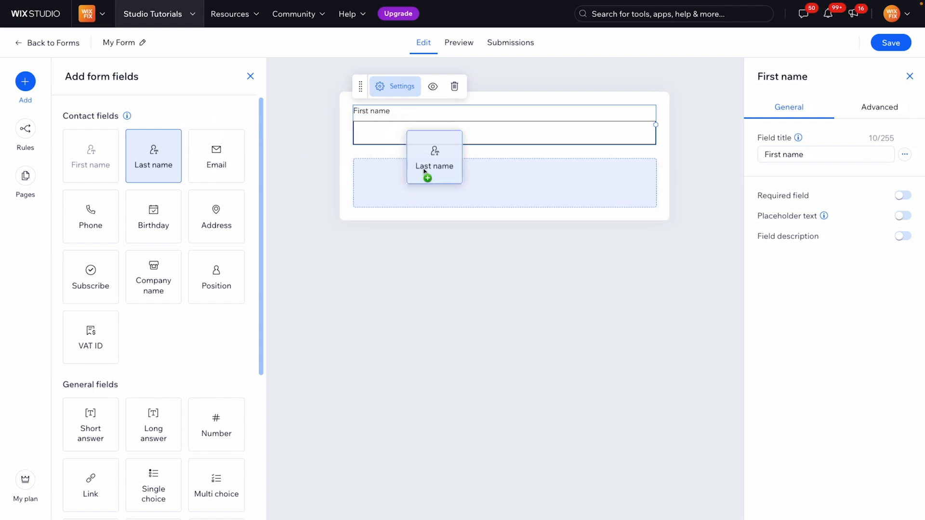
# Step: Add an Email field below Last name, and add a header at the top of the form reading "TEST FORM"
pyautogui.moveTo(226, 161); pyautogui.dragTo(468, 209)
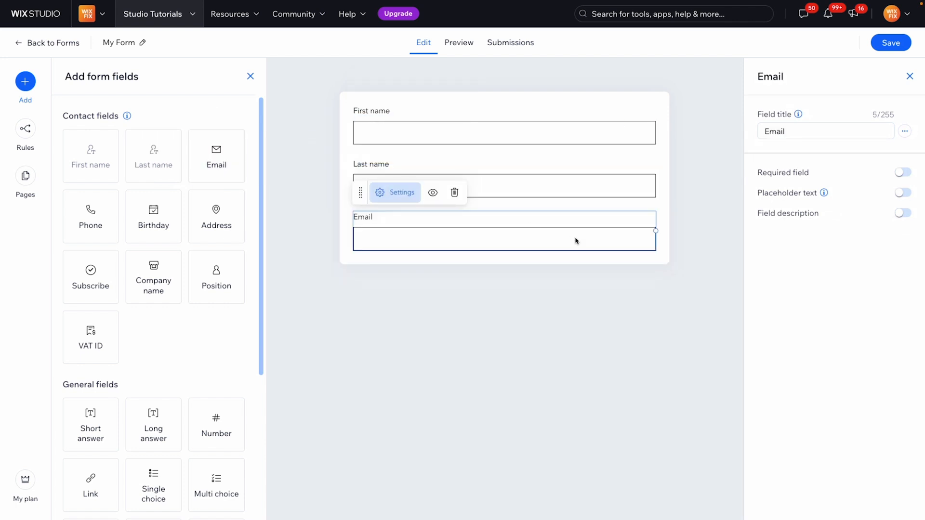
pyautogui.scroll(-5, 144, 385)
pyautogui.moveTo(90, 479); pyautogui.dragTo(402, 118)
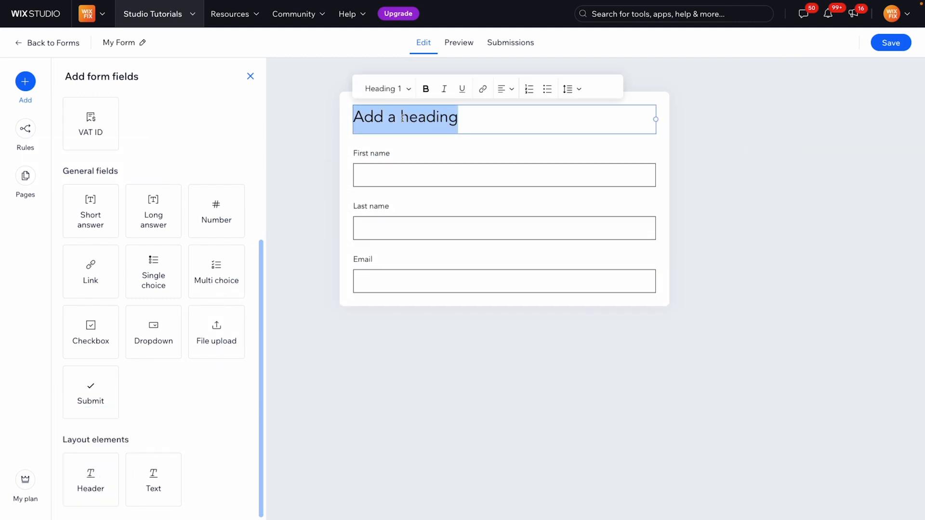
pyautogui.write('TEST ')
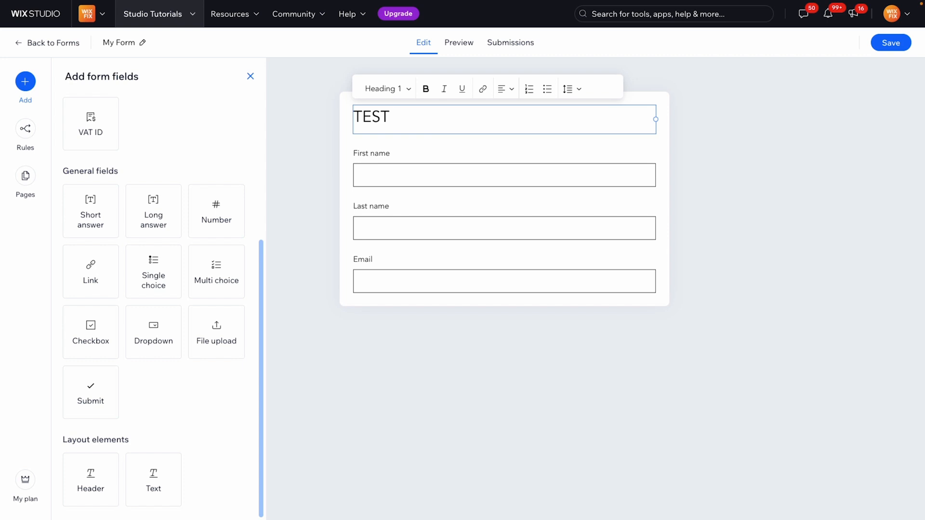
pyautogui.write('FORM')
pyautogui.click(376, 299)
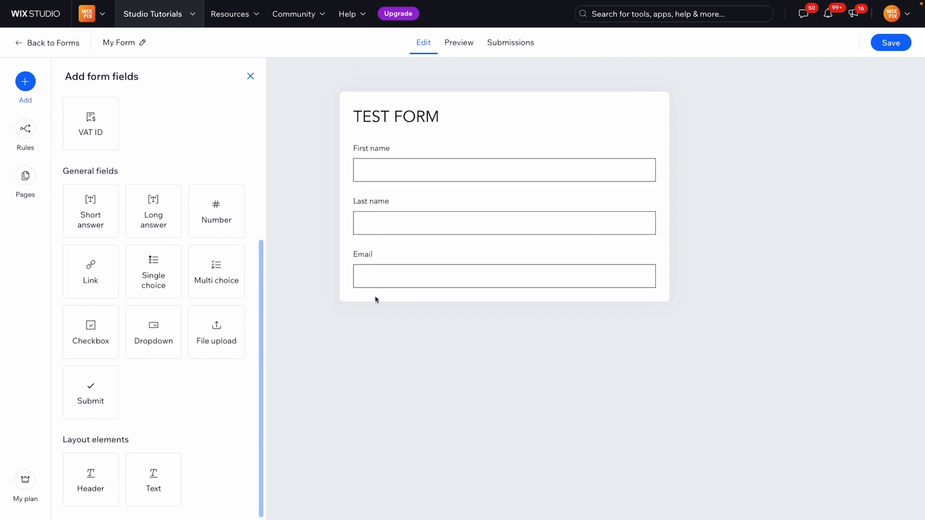
# Step: Add a Submit button below the Email field, with its submission message's display time set to Custom
pyautogui.moveTo(88, 397); pyautogui.dragTo(518, 293)
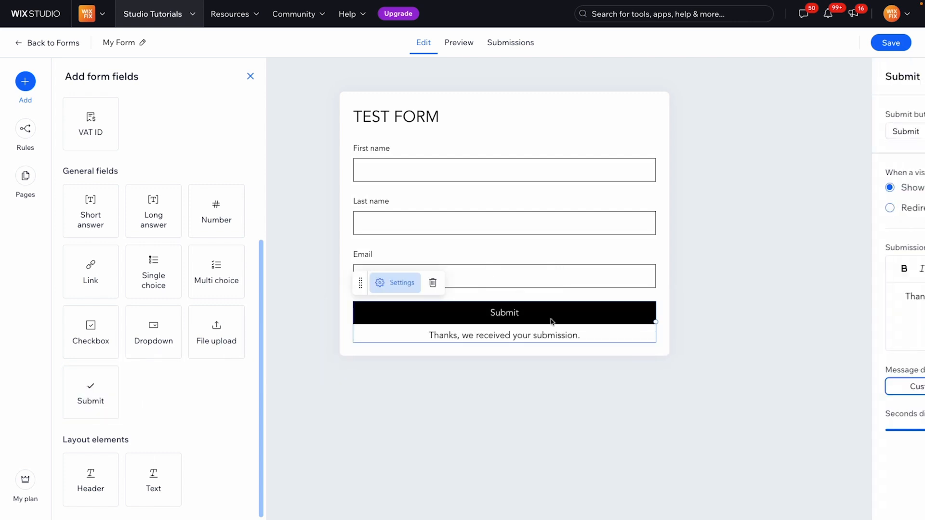
pyautogui.click(791, 128)
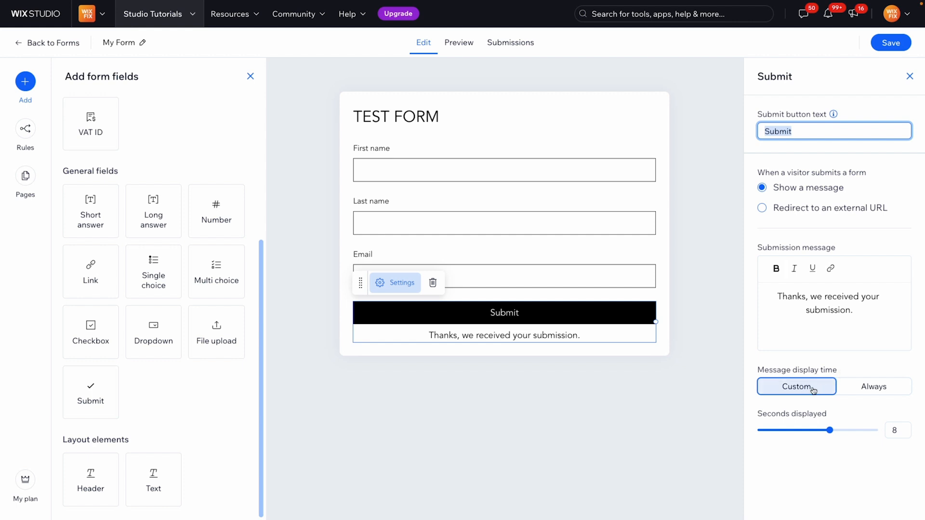
pyautogui.click(873, 388)
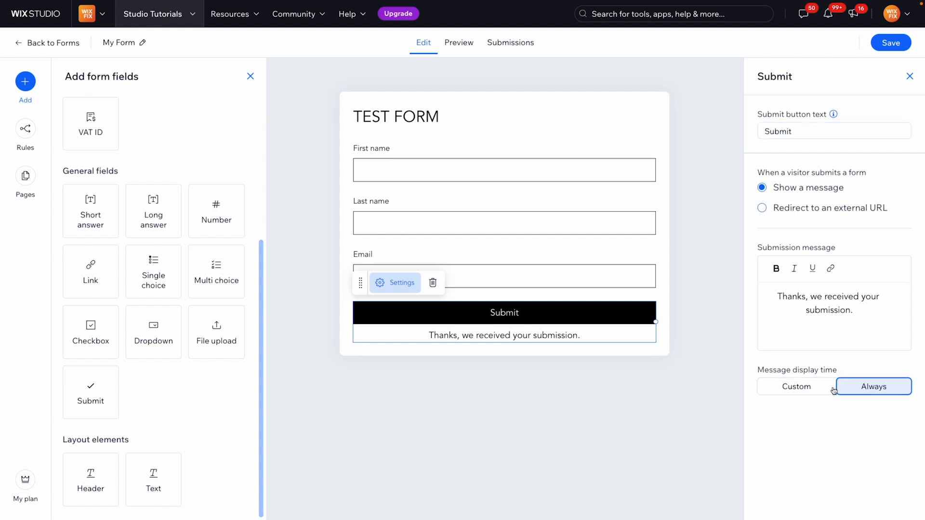
pyautogui.click(800, 387)
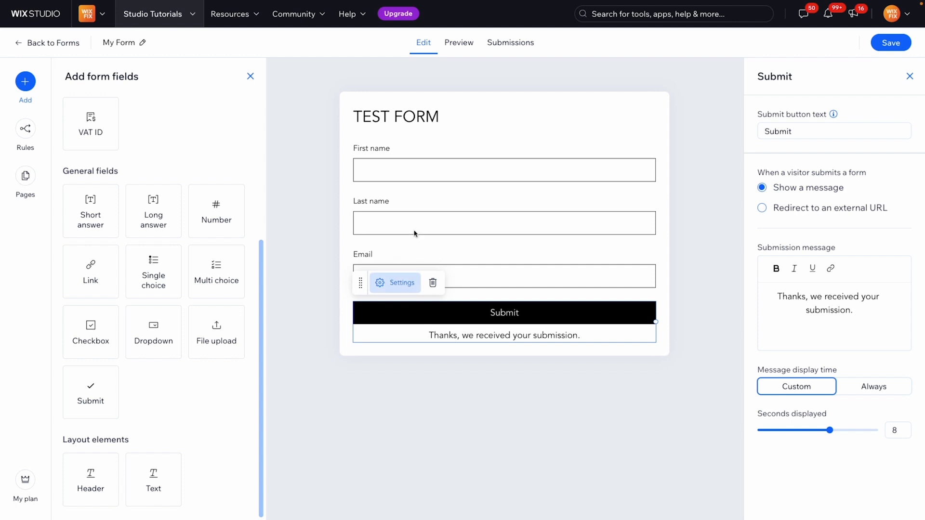
# Step: Try the character limit option in the First name field's advanced settings
pyautogui.click(397, 162)
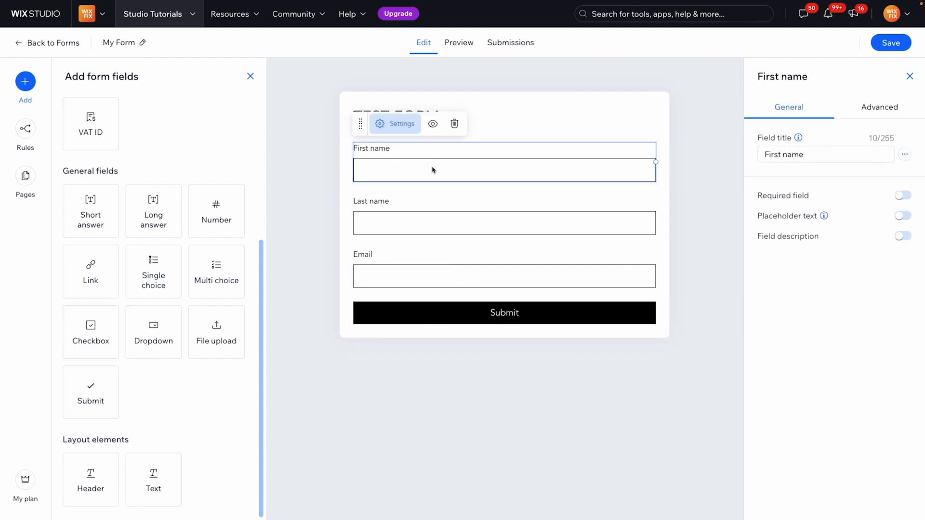
pyautogui.click(877, 107)
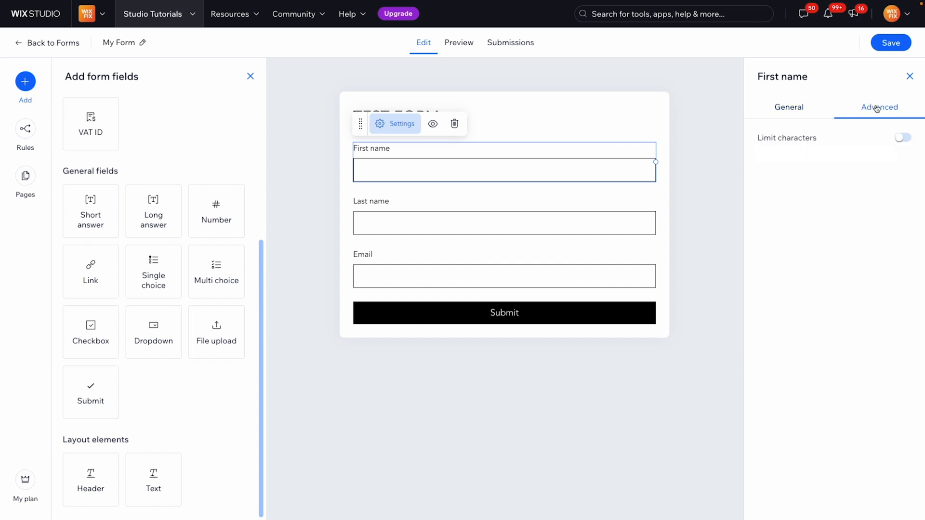
pyautogui.click(900, 138)
pyautogui.click(902, 139)
pyautogui.click(801, 113)
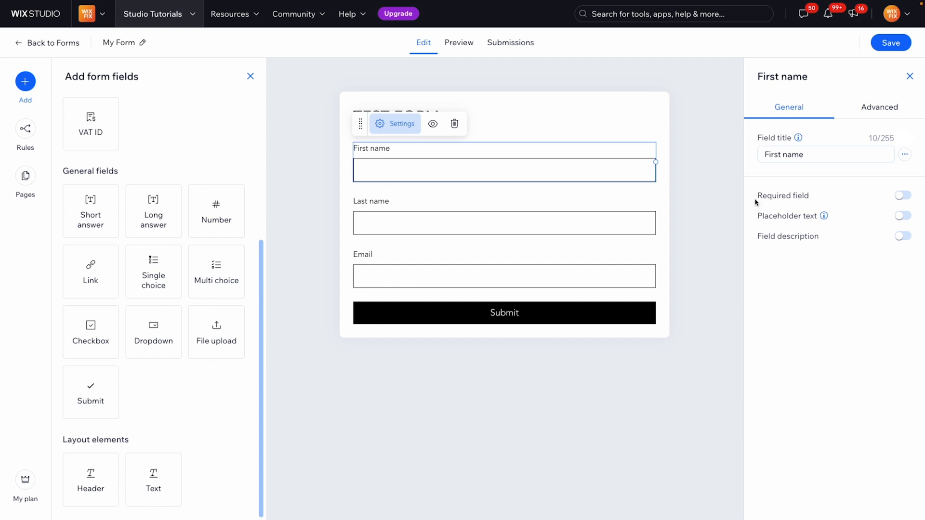
# Step: Hide the First name field's title and give the field the placeholder text "Name"
pyautogui.tripleClick(767, 155)
pyautogui.click(904, 154)
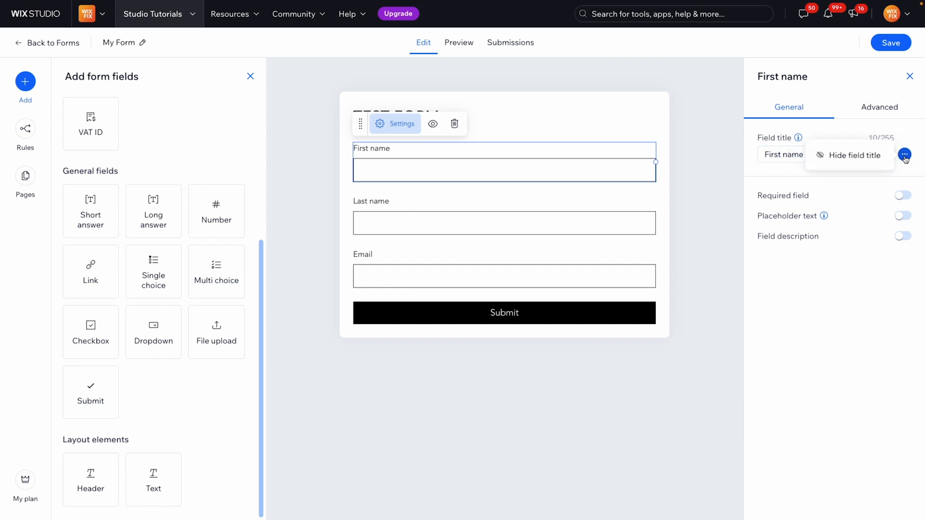
pyautogui.click(871, 159)
pyautogui.click(903, 216)
pyautogui.click(822, 235)
pyautogui.write('Name')
pyautogui.click(810, 298)
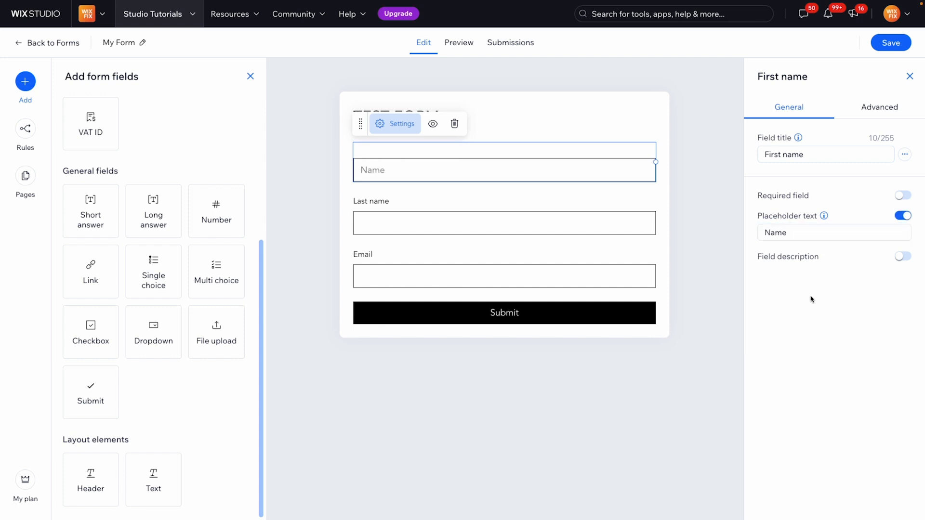
# Step: Try the required setting and a field description reading "Test" on the First name field
pyautogui.click(904, 197)
pyautogui.click(904, 198)
pyautogui.click(902, 256)
pyautogui.click(838, 339)
pyautogui.write('Test')
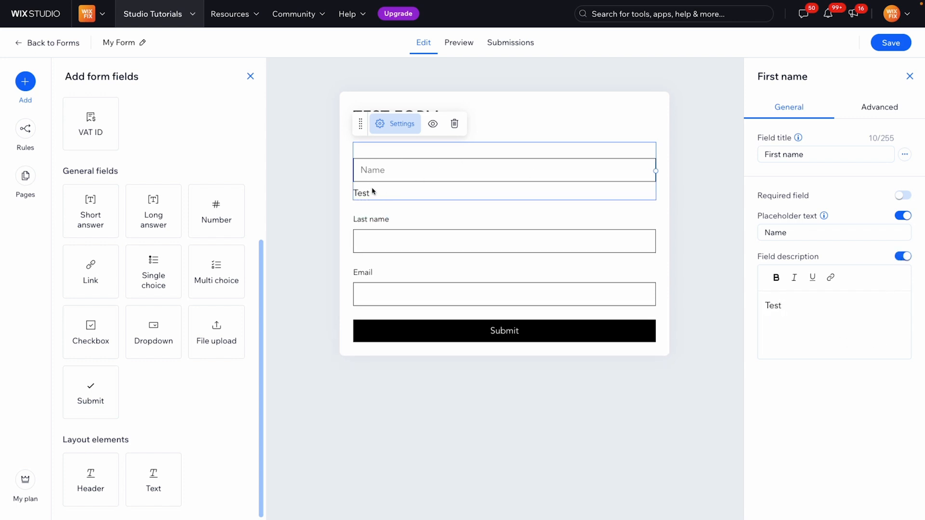
pyautogui.click(903, 257)
# Step: Hide the Last name field's title and give the field the placeholder text "URL"
pyautogui.click(489, 230)
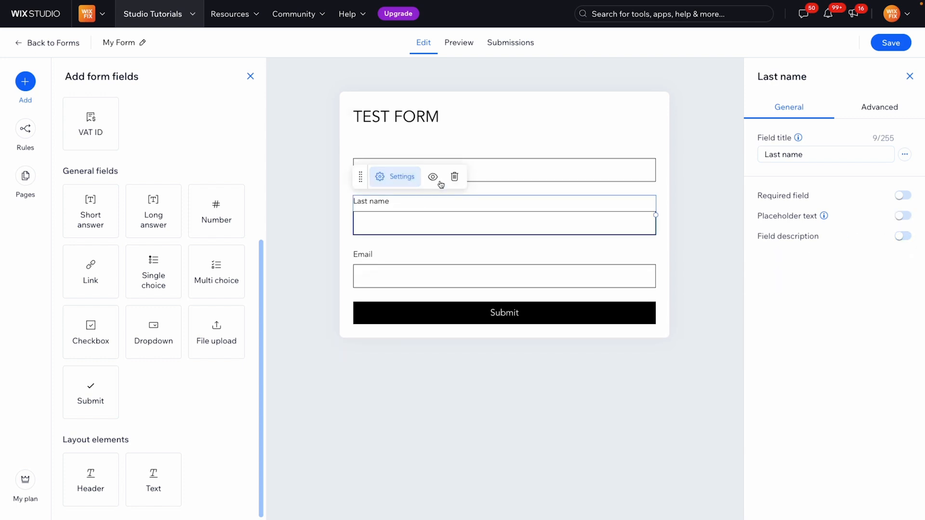
pyautogui.click(905, 155)
pyautogui.click(860, 156)
pyautogui.click(903, 216)
pyautogui.click(822, 233)
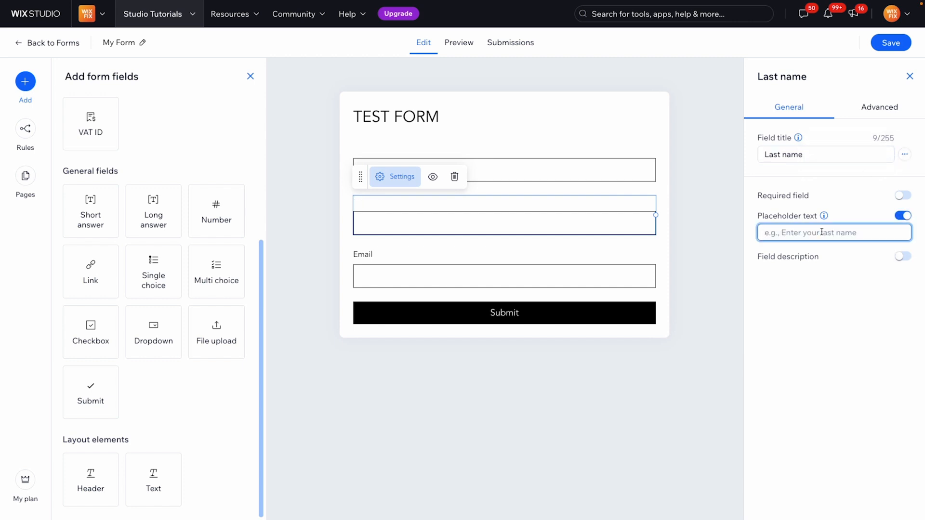
pyautogui.write('URL')
pyautogui.click(834, 284)
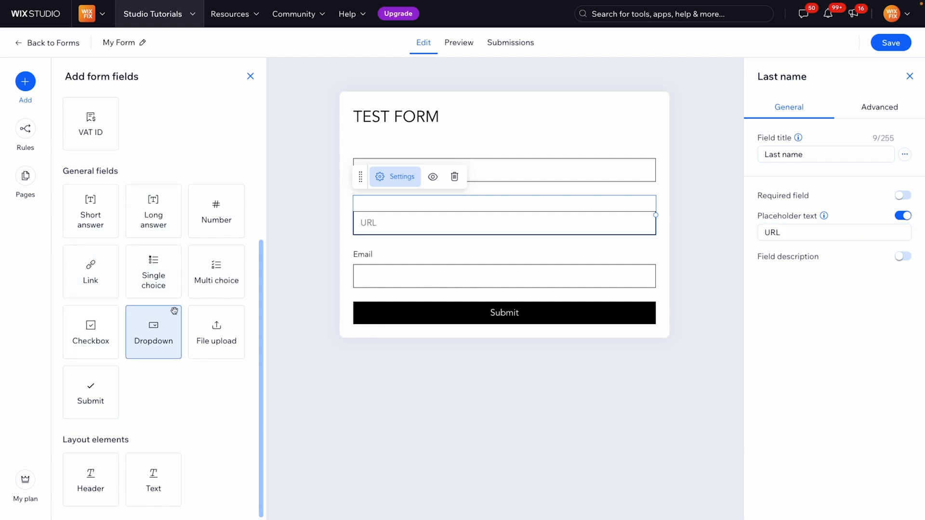
# Step: Add a Link field directly above the Email field and delete the Last name field
pyautogui.moveTo(91, 268); pyautogui.dragTo(440, 251)
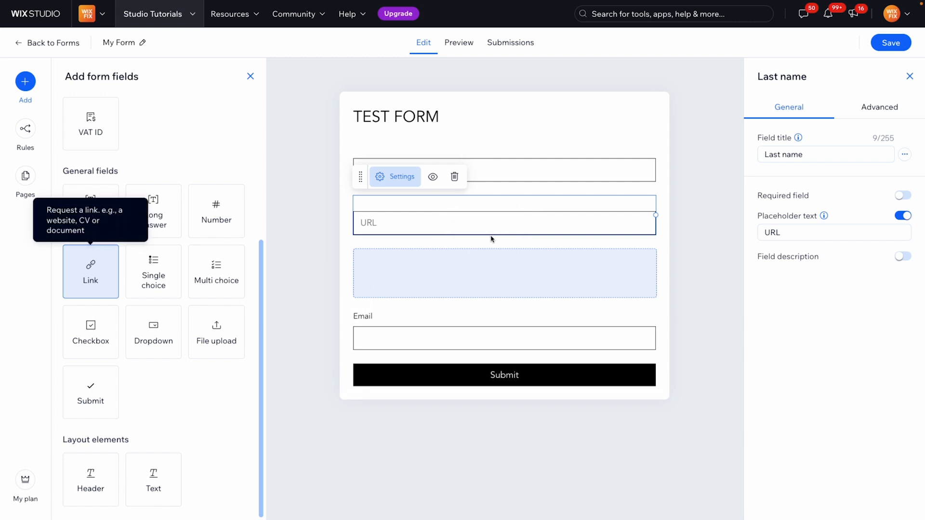
pyautogui.click(578, 219)
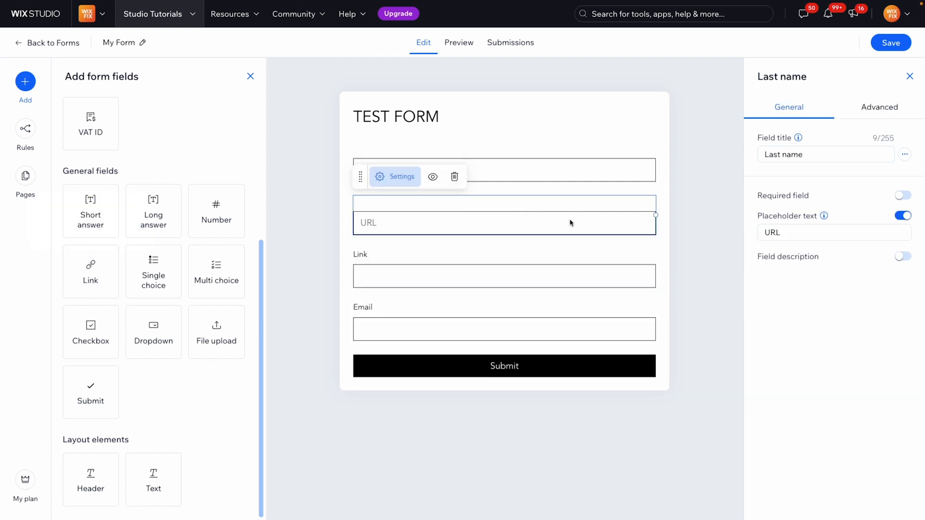
pyautogui.click(455, 175)
# Step: Hide the Link field's title and give the field the placeholder text "Website URL"
pyautogui.click(451, 256)
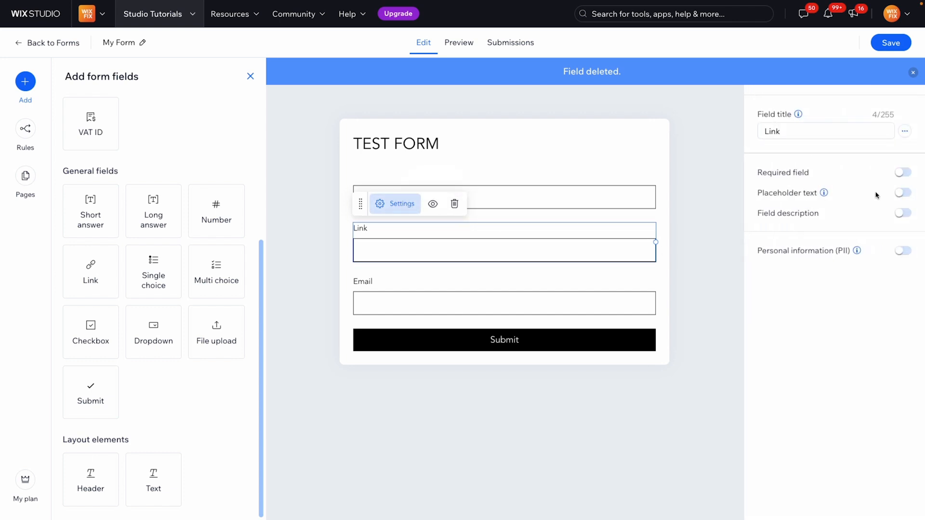
pyautogui.click(905, 131)
pyautogui.click(862, 135)
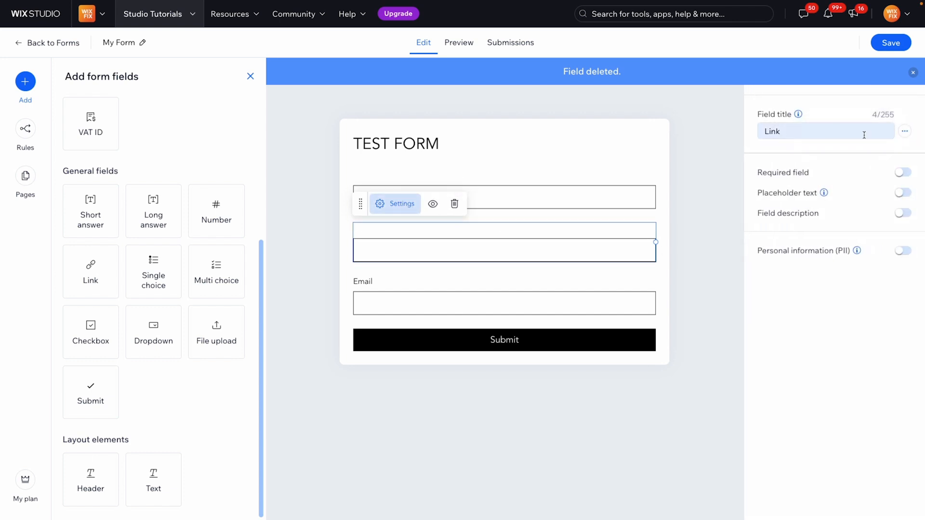
pyautogui.click(898, 194)
pyautogui.write('Website URL')
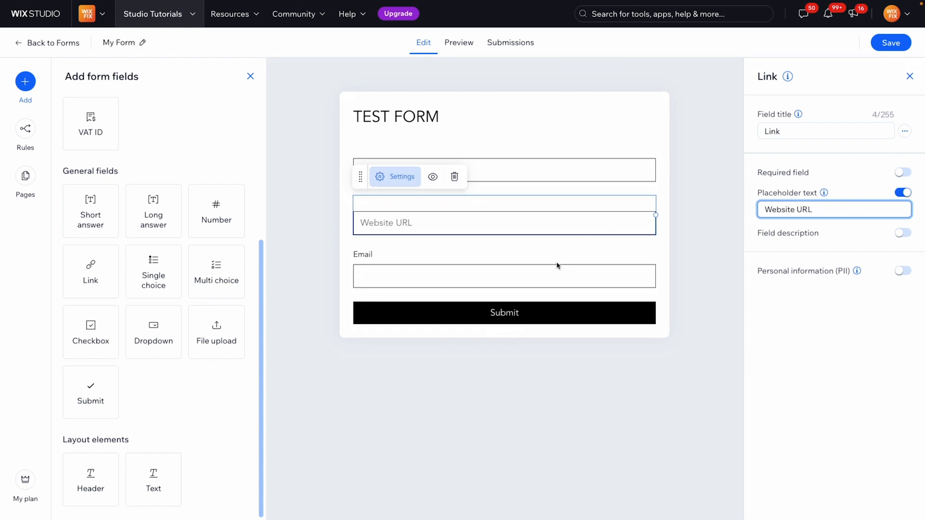
# Step: Hide the Email field's title and give the field the placeholder text "Email"
pyautogui.click(527, 275)
pyautogui.click(905, 131)
pyautogui.click(868, 132)
pyautogui.click(902, 193)
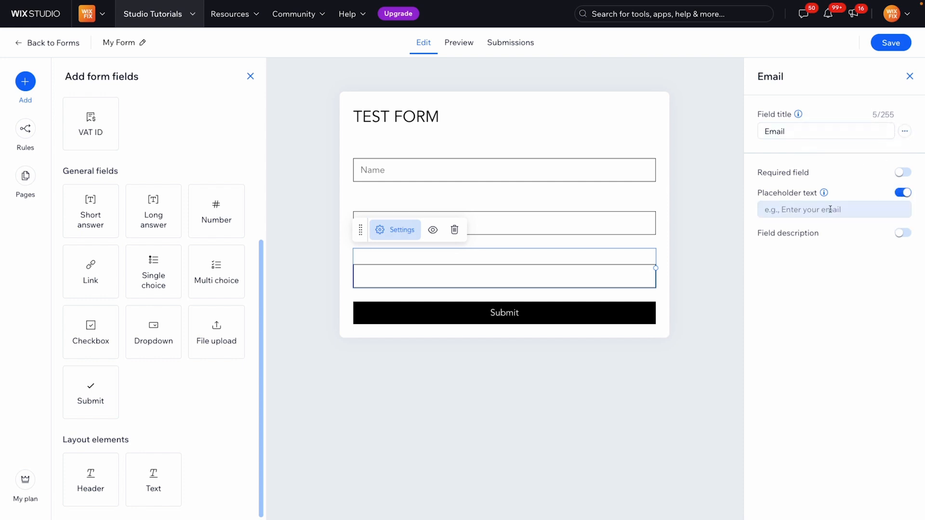
pyautogui.click(829, 209)
pyautogui.write('Ea')
pyautogui.press('BackSpace')
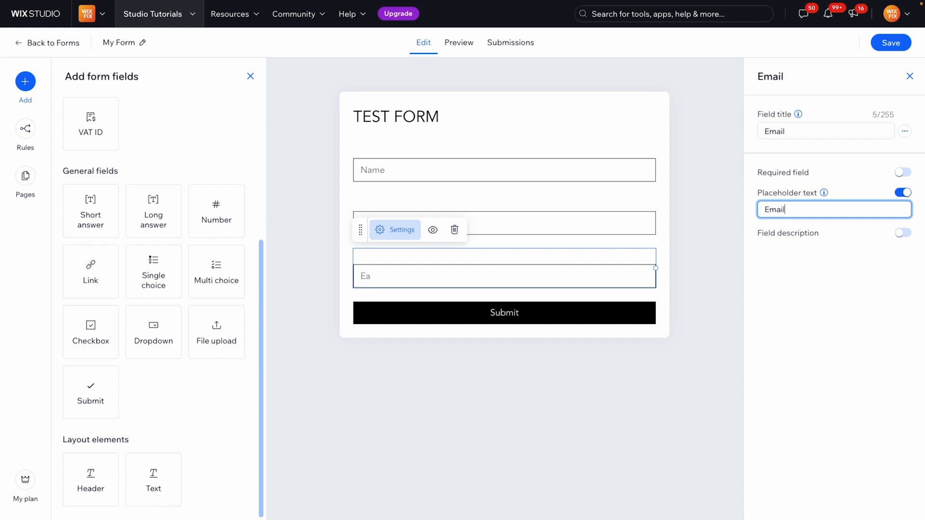
# Step: Deselect the form's fields and save the form
pyautogui.click(538, 318)
pyautogui.click(682, 339)
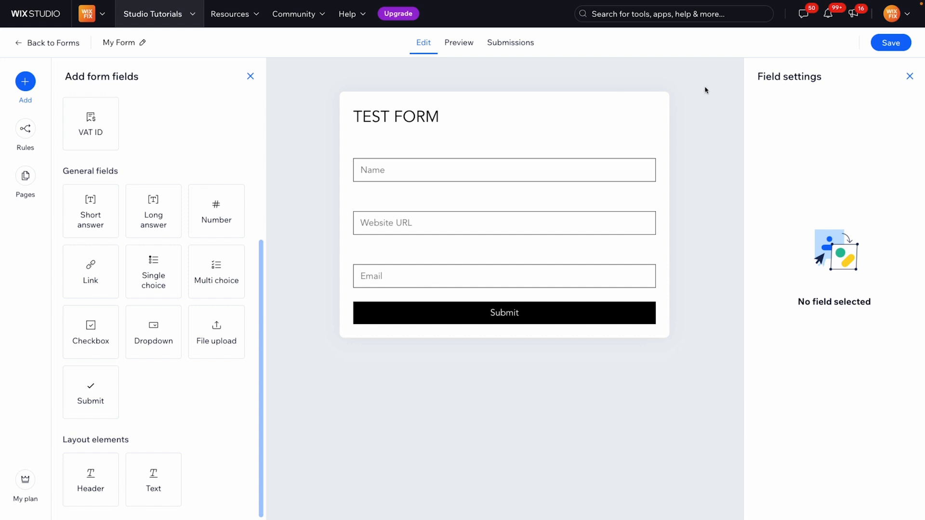
pyautogui.click(878, 50)
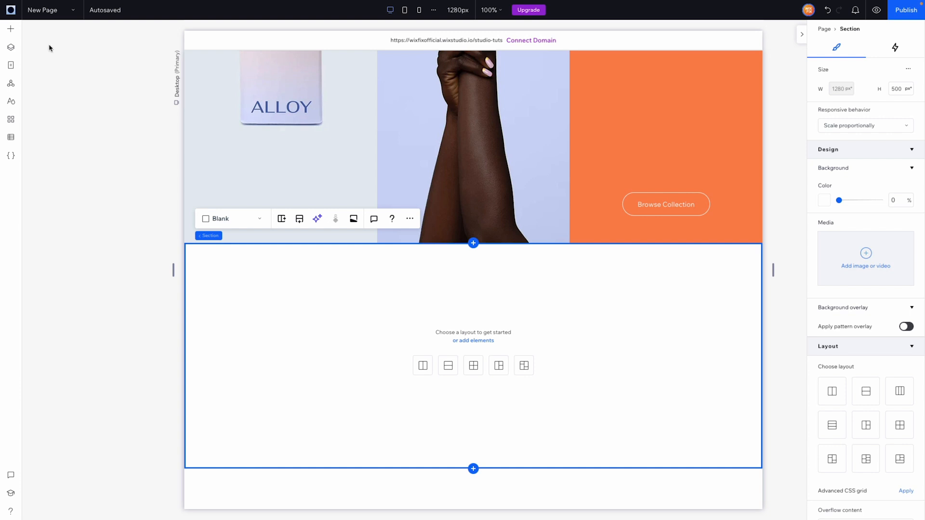
# Step: Add an existing-form element to the blank section of the page and choose My Form for it
pyautogui.click(18, 37)
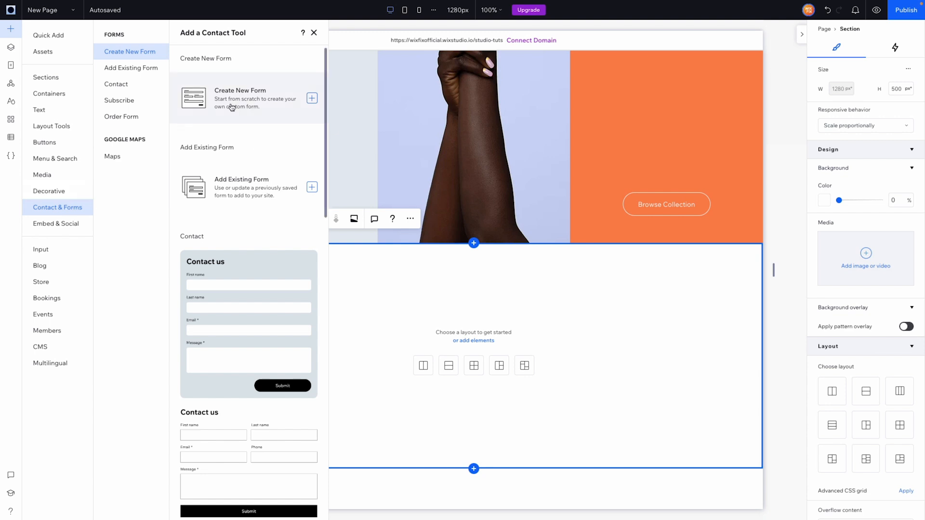
pyautogui.click(240, 194)
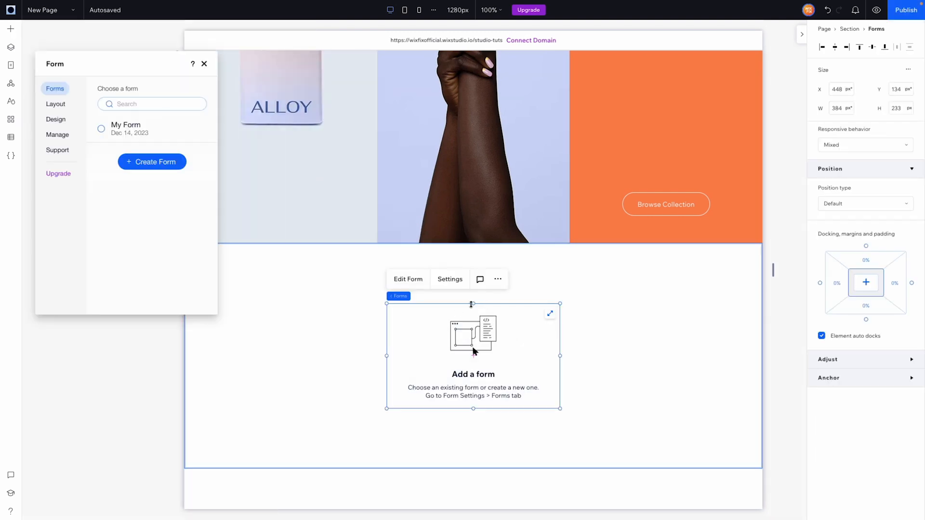
pyautogui.click(124, 130)
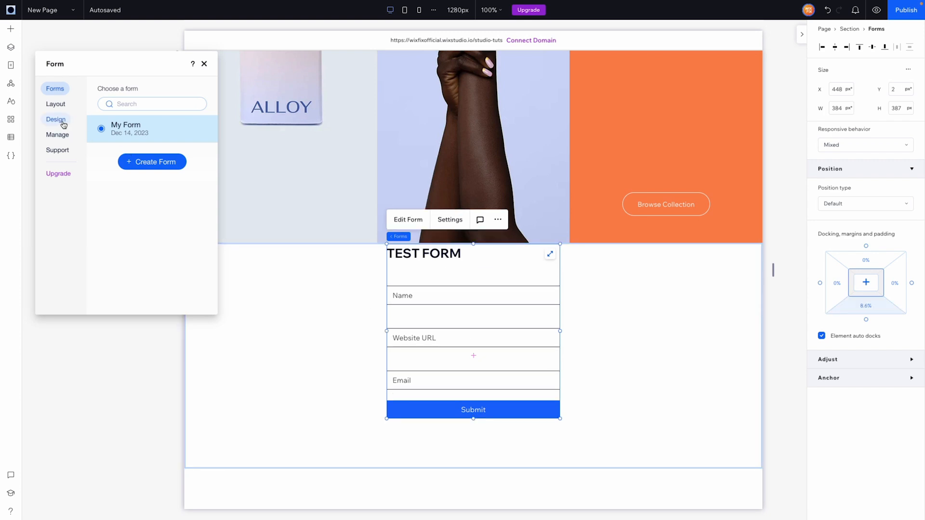
# Step: Set the corner radius of the form's input fields to 100 px in the form's design settings
pyautogui.click(63, 124)
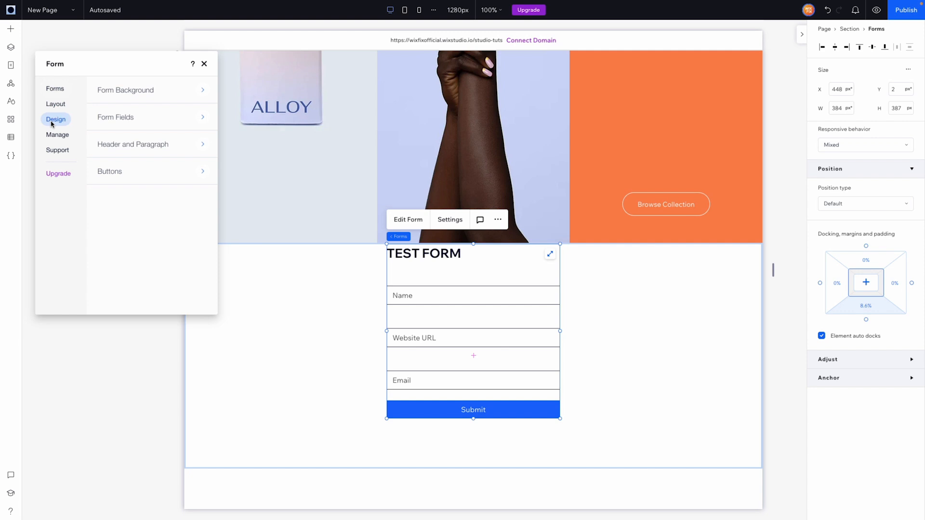
pyautogui.click(126, 101)
pyautogui.scroll(-1, 149, 192)
pyautogui.scroll(1, 149, 192)
pyautogui.click(113, 88)
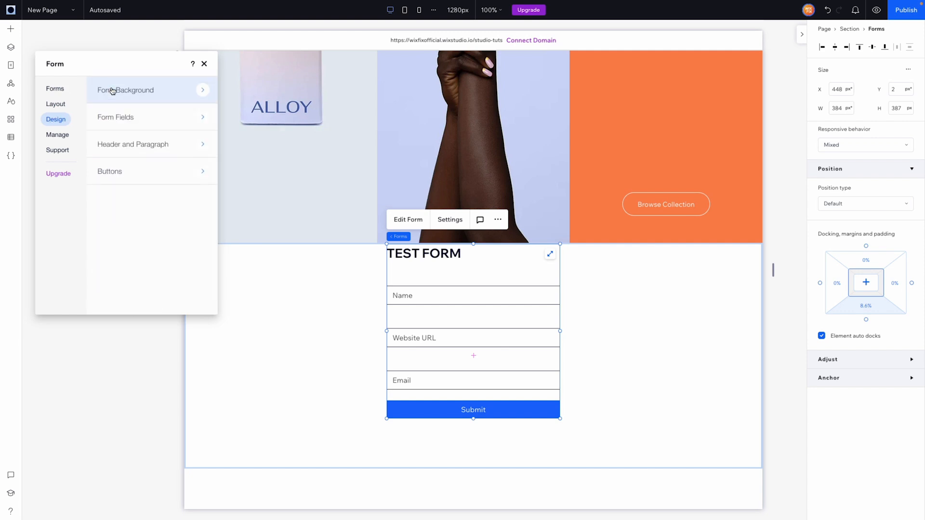
pyautogui.click(120, 118)
pyautogui.scroll(-5, 148, 219)
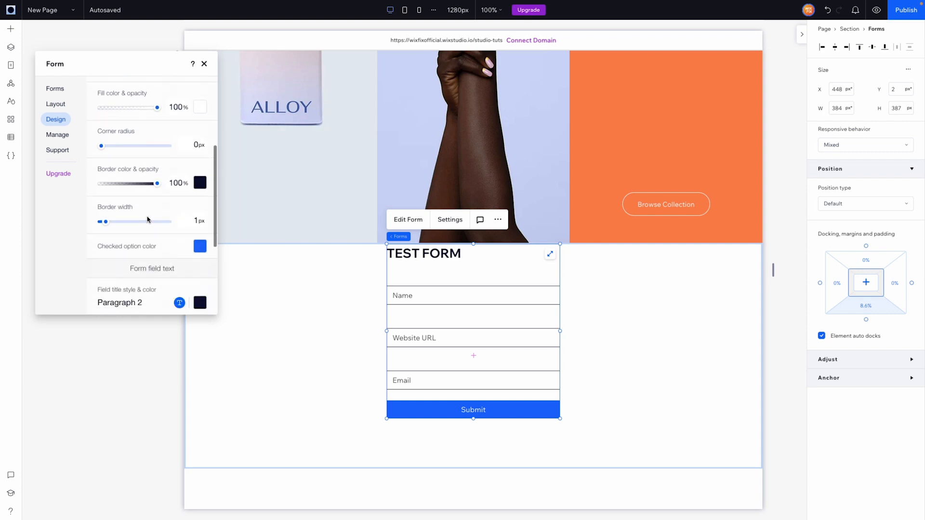
pyautogui.scroll(1, 148, 220)
pyautogui.moveTo(102, 190); pyautogui.dragTo(186, 194)
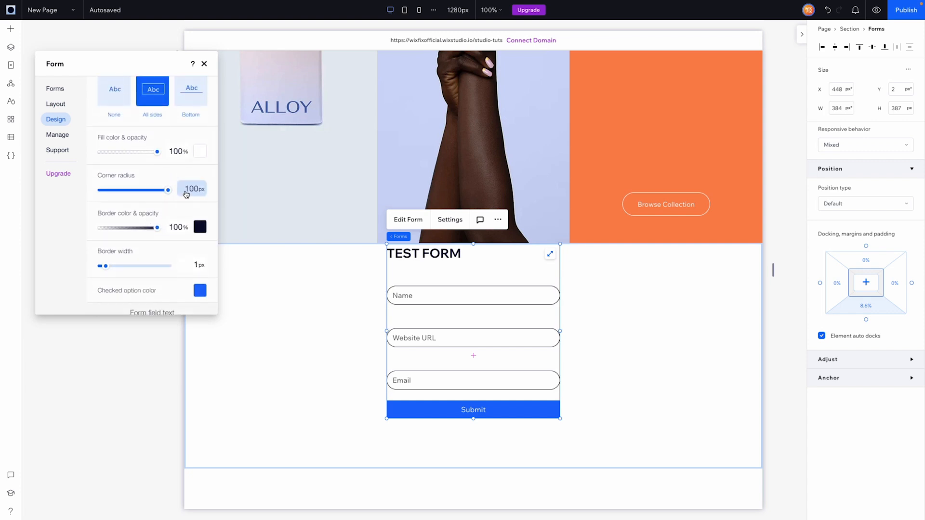
# Step: Give the form's Submit button the filled, rounded style in the form's button design settings
pyautogui.scroll(2, 108, 99)
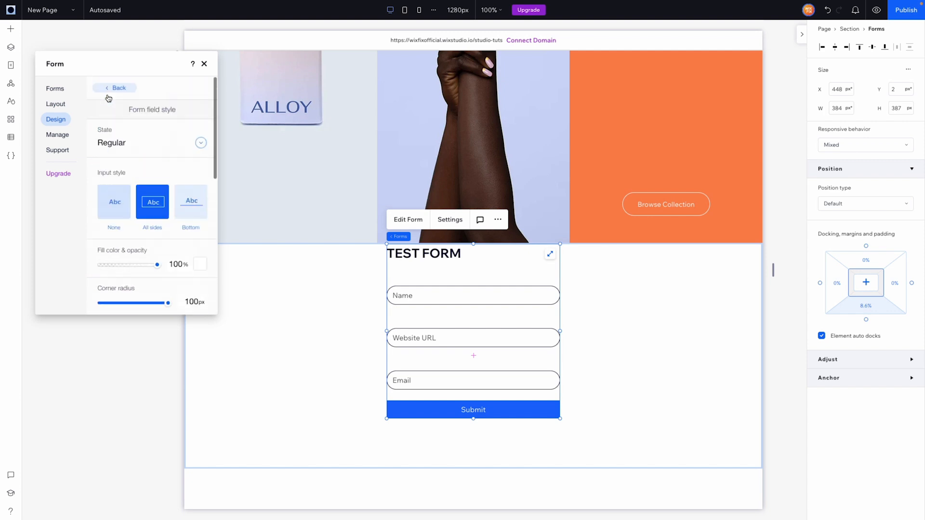
pyautogui.scroll(1, 108, 99)
pyautogui.click(114, 88)
pyautogui.click(122, 148)
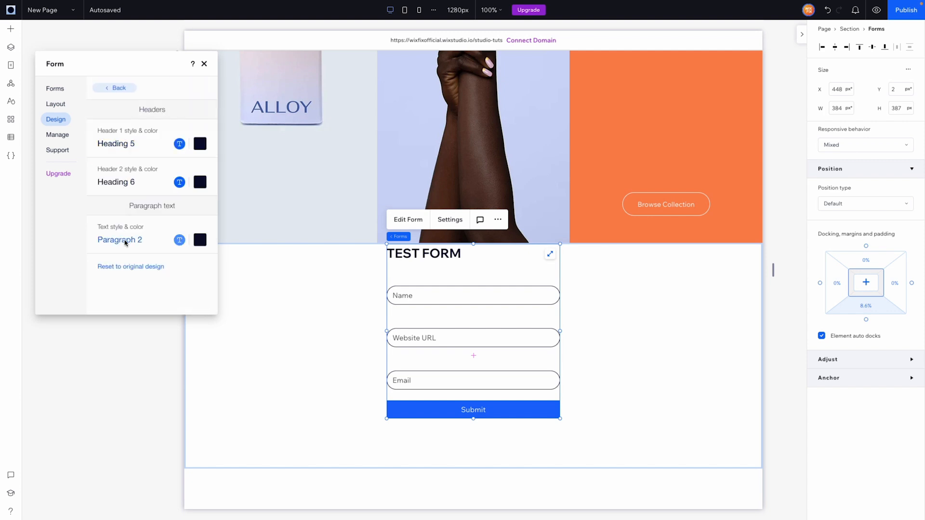
pyautogui.click(114, 88)
pyautogui.click(135, 185)
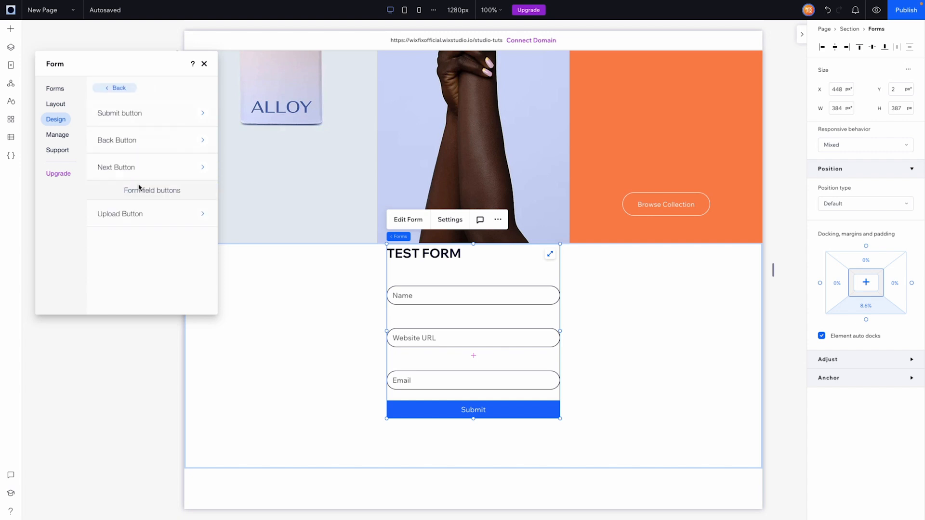
pyautogui.click(137, 114)
pyautogui.click(195, 186)
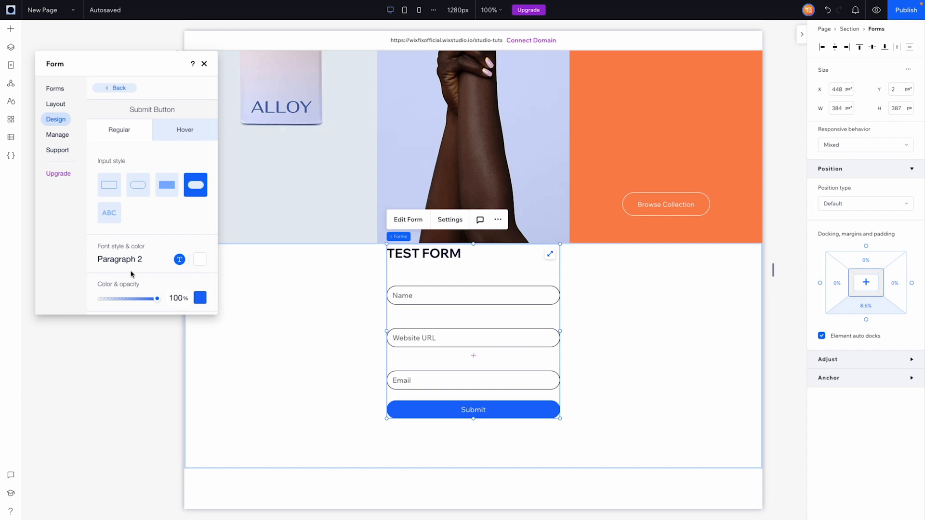
pyautogui.scroll(-3, 135, 260)
pyautogui.scroll(3, 174, 225)
# Step: Adjust the form's padding and field spacing values in its layout settings
pyautogui.click(55, 104)
pyautogui.moveTo(105, 122); pyautogui.dragTo(125, 121)
pyautogui.moveTo(101, 159); pyautogui.dragTo(117, 159)
pyautogui.moveTo(117, 199)
pyautogui.mouseDown()
pyautogui.moveTo(99, 199)
pyautogui.moveTo(112, 197)
pyautogui.mouseUp()
pyautogui.moveTo(117, 233); pyautogui.dragTo(108, 235)
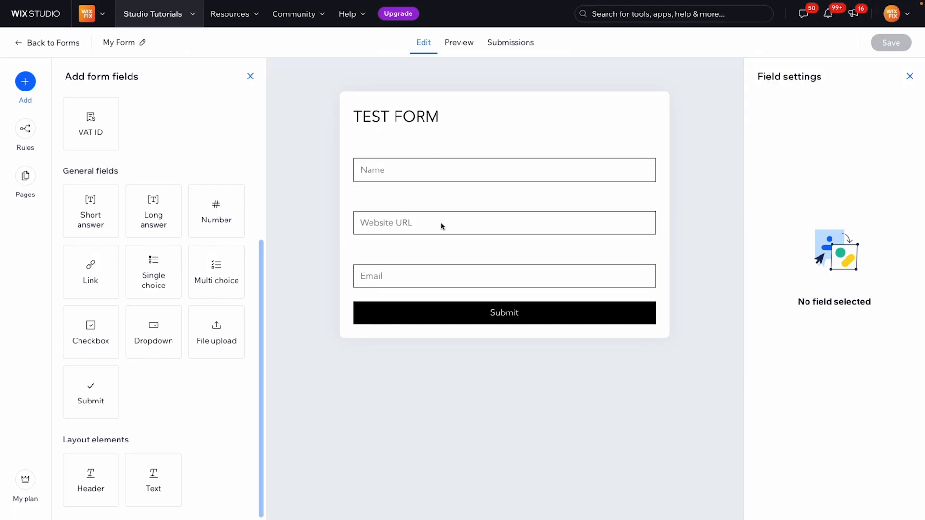
# Step: Place the Name and Website URL fields side by side, each about half the form's width, and save the form
pyautogui.click(463, 217)
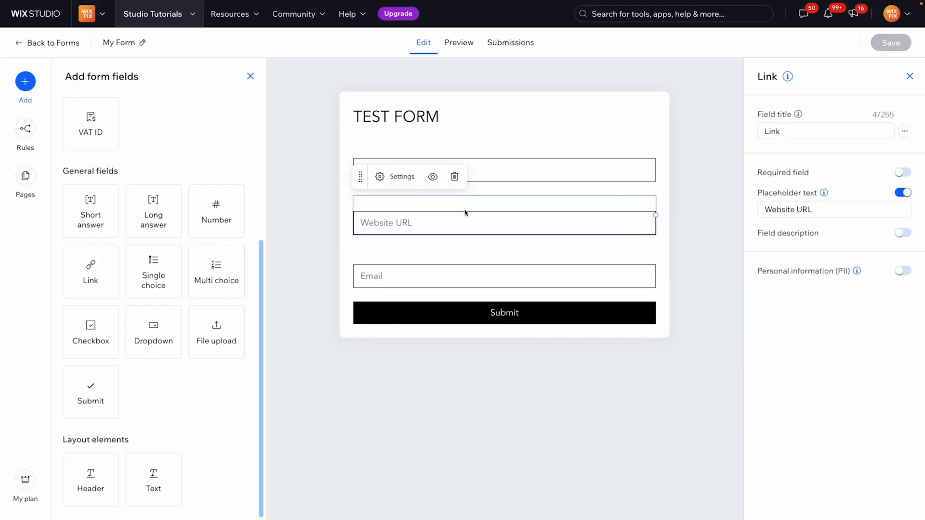
pyautogui.click(511, 172)
pyautogui.moveTo(656, 162); pyautogui.dragTo(498, 171)
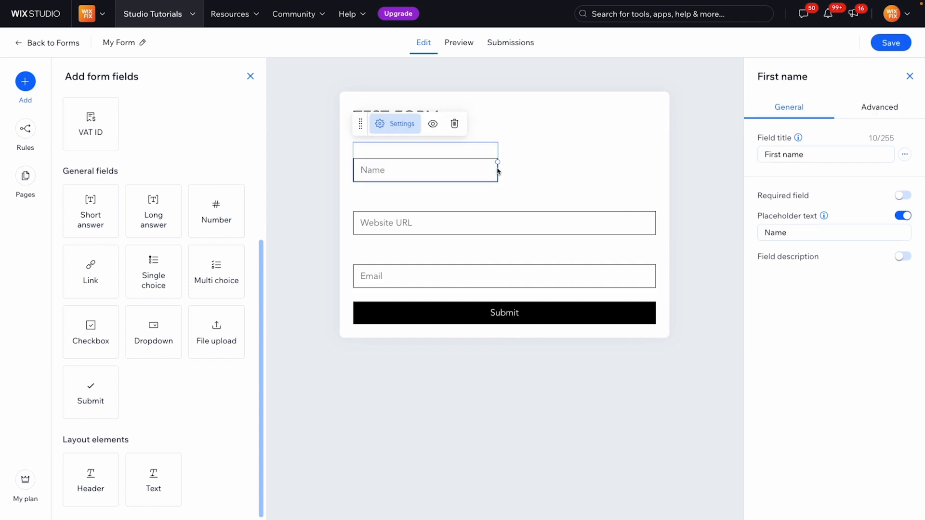
pyautogui.click(400, 219)
pyautogui.moveTo(656, 214); pyautogui.dragTo(499, 213)
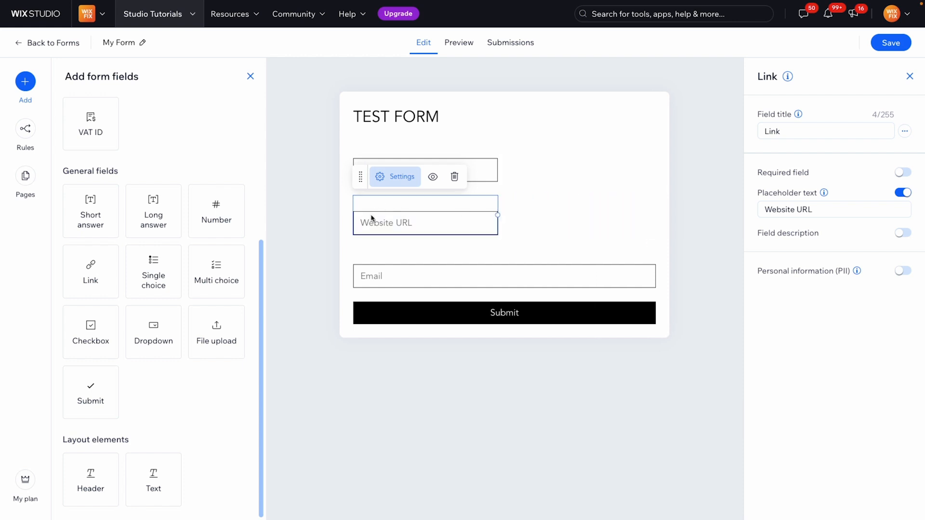
pyautogui.moveTo(357, 181); pyautogui.dragTo(521, 131)
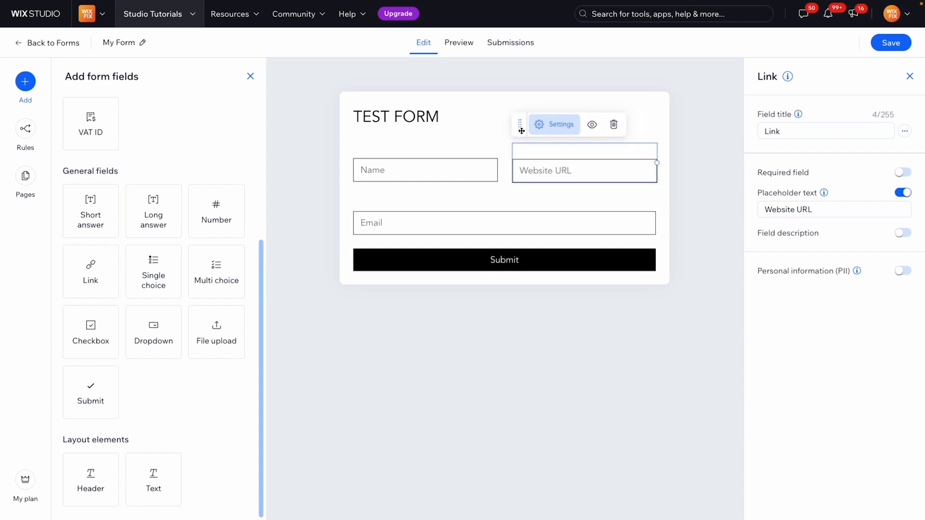
pyautogui.click(890, 42)
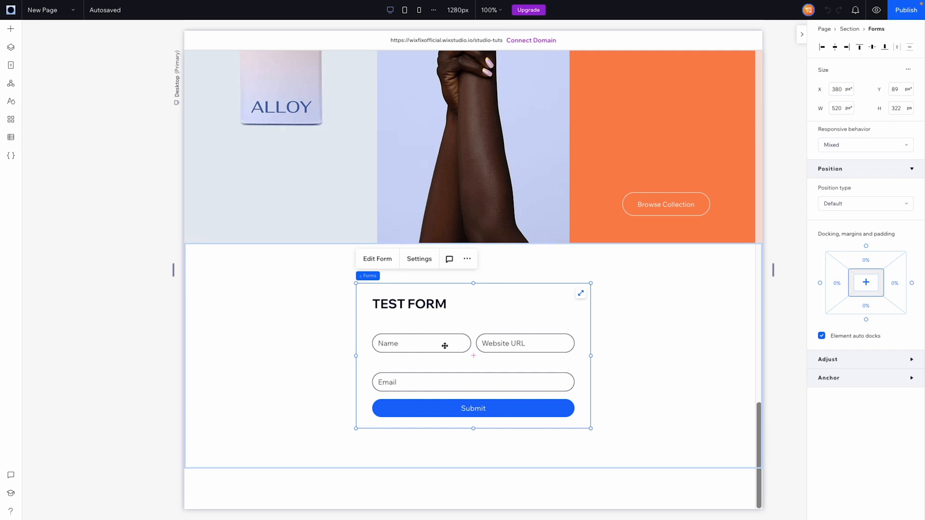
# Step: Slightly reduce the last spacing value in the placed form's layout settings
pyautogui.click(415, 261)
pyautogui.click(52, 105)
pyautogui.moveTo(108, 233)
pyautogui.mouseDown()
pyautogui.moveTo(142, 235)
pyautogui.moveTo(105, 235)
pyautogui.mouseUp()
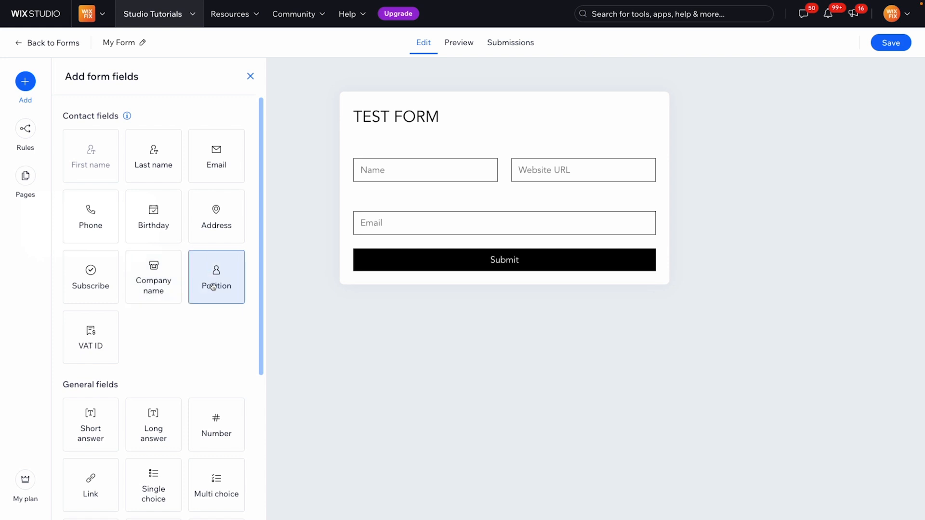
# Step: Add a text element below the TEST FORM heading and delete it again
pyautogui.scroll(-2, 90, 284)
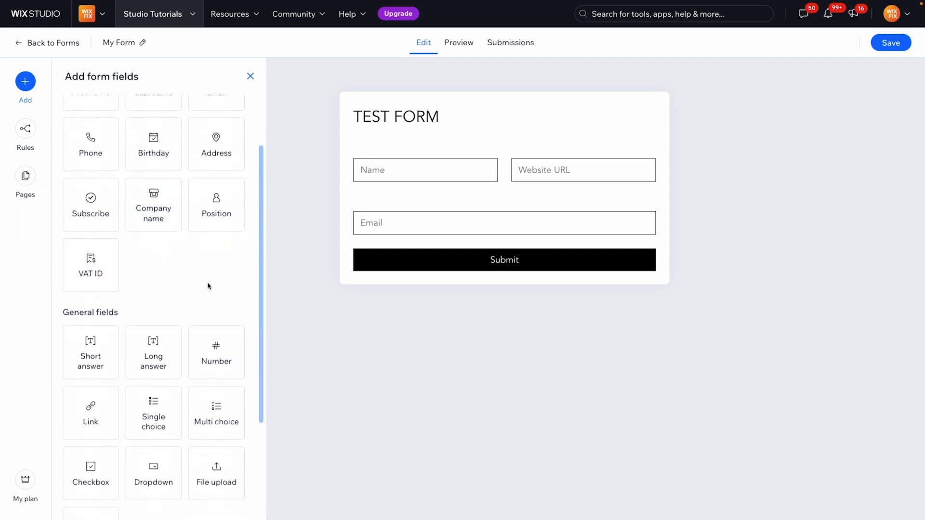
pyautogui.scroll(-3, 207, 285)
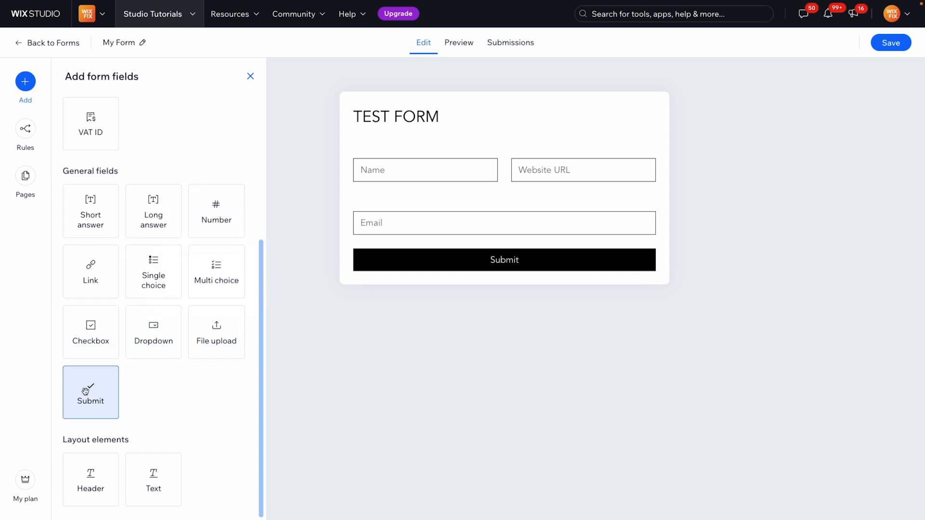
pyautogui.click(400, 119)
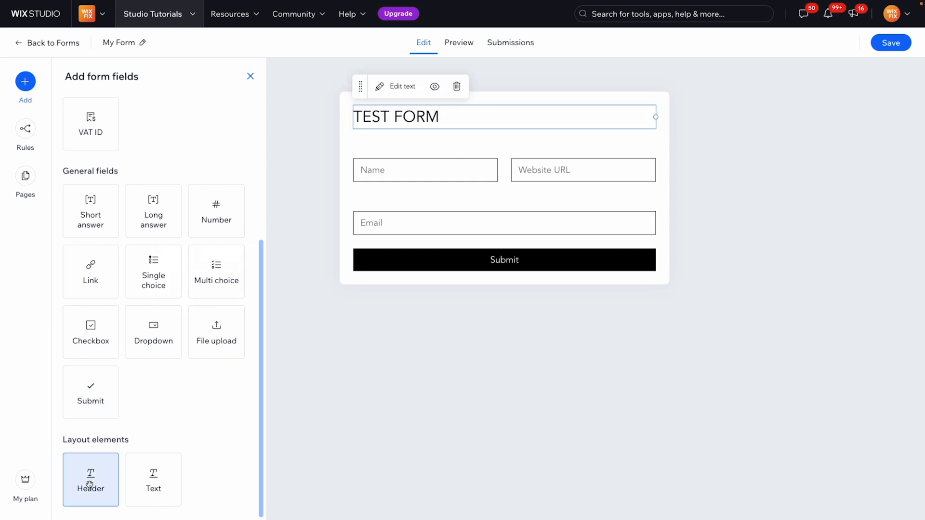
pyautogui.moveTo(157, 483); pyautogui.dragTo(424, 150)
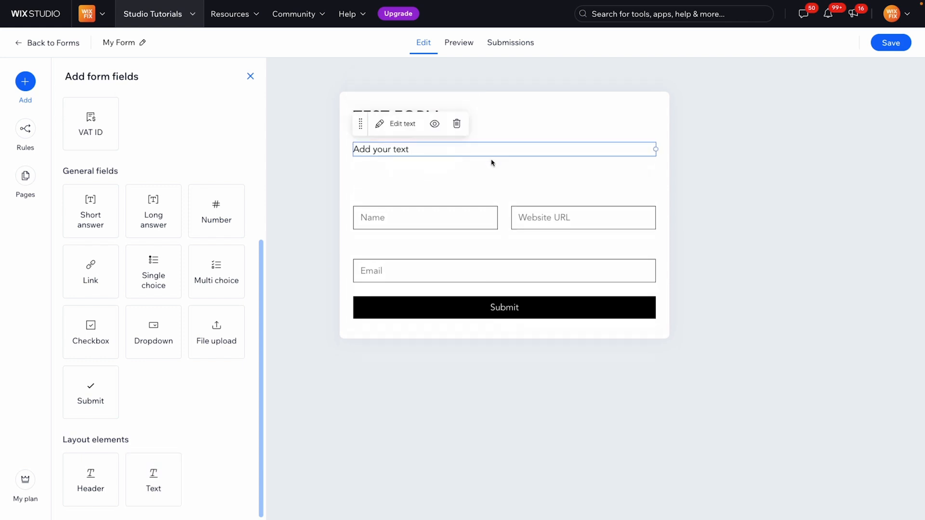
pyautogui.click(457, 124)
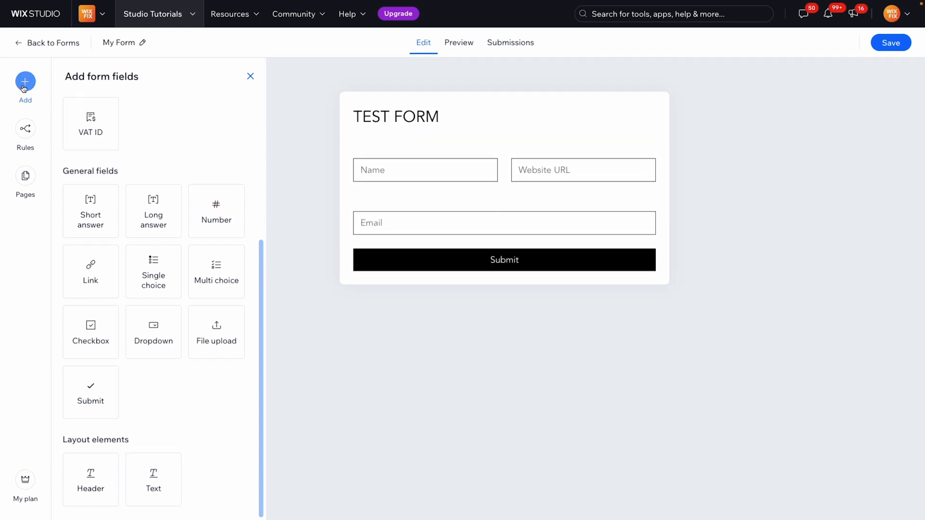
# Step: Start a new conditional rule for the form
pyautogui.click(26, 133)
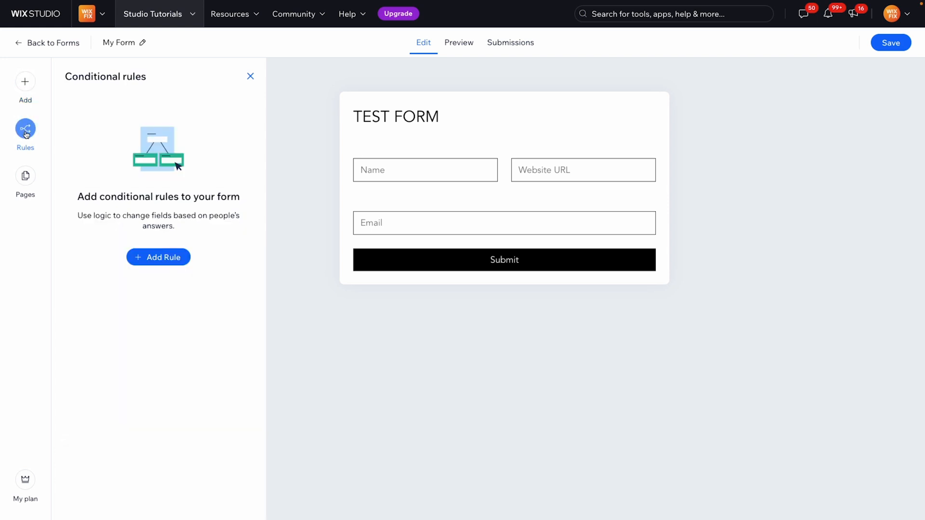
pyautogui.click(156, 260)
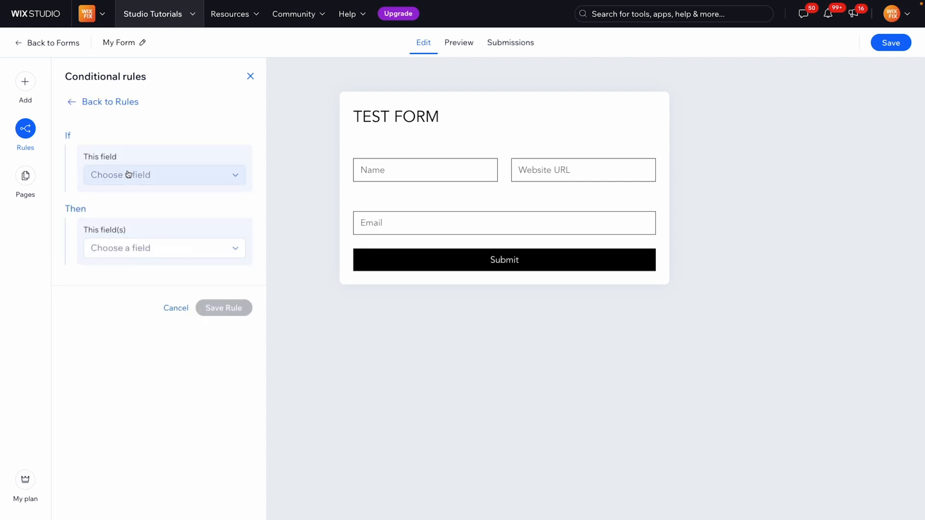
# Step: Add a checkbox field below the Name and Website URL row and an Address field beneath the checkbox
pyautogui.click(26, 86)
pyautogui.scroll(-3, 201, 217)
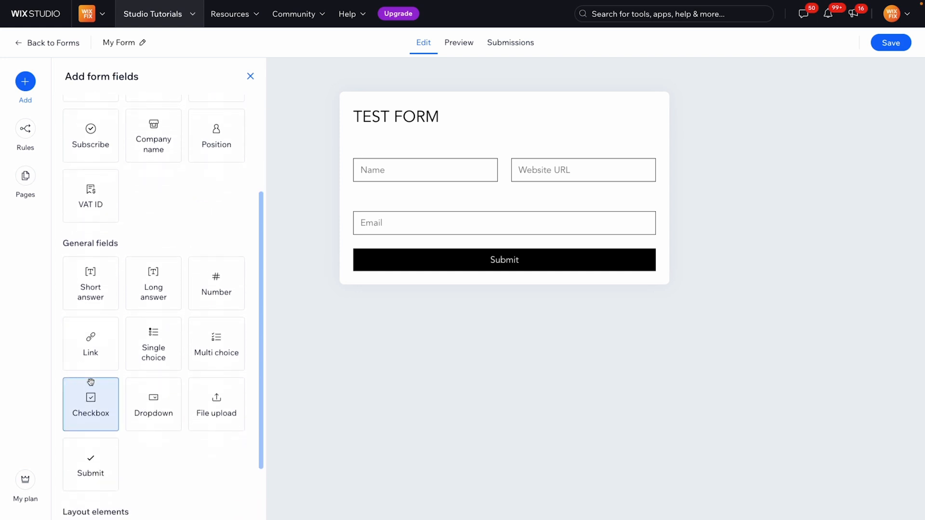
pyautogui.moveTo(91, 404); pyautogui.dragTo(446, 225)
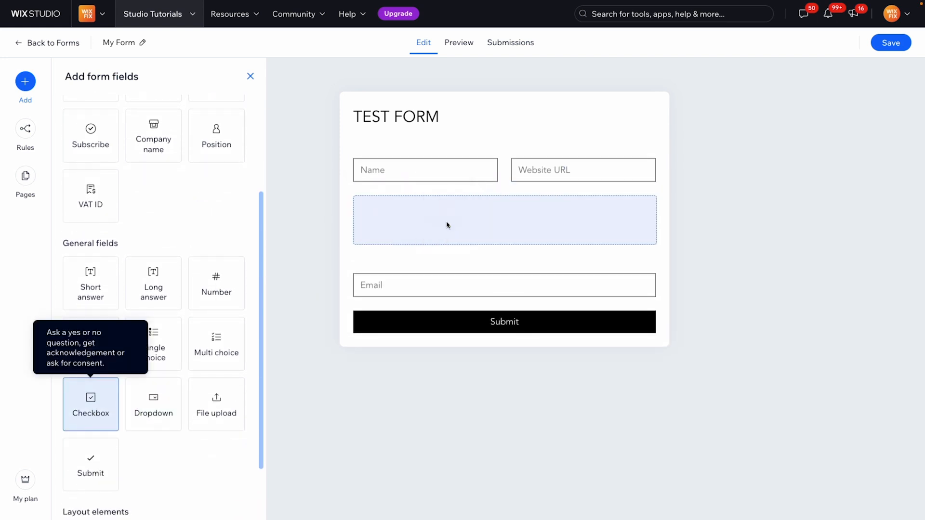
pyautogui.scroll(3, 162, 241)
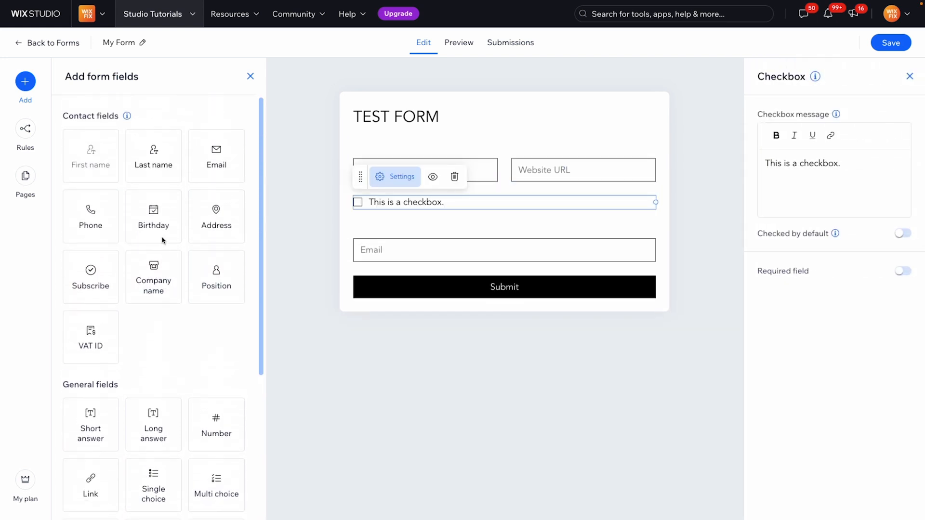
pyautogui.moveTo(210, 215); pyautogui.dragTo(454, 215)
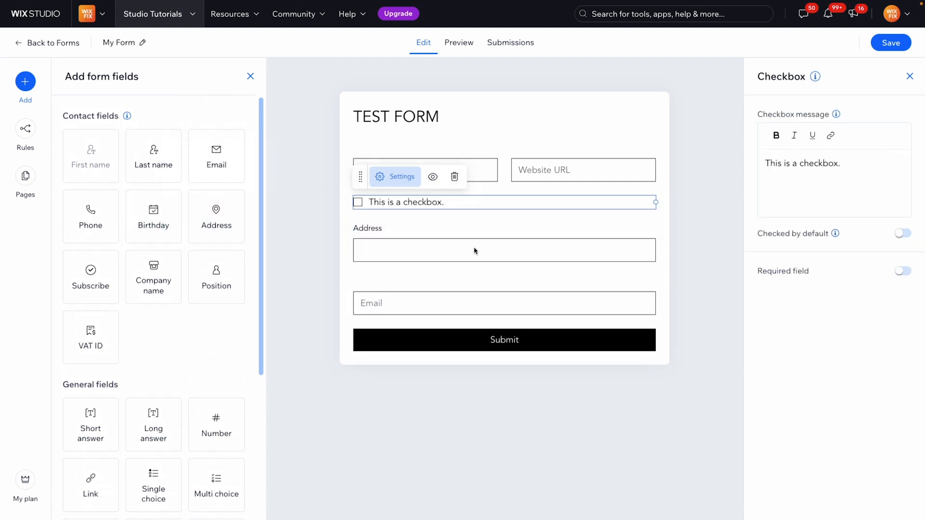
pyautogui.click(468, 203)
# Step: Set the new rule's condition to the field "This is a checkbox." with "Is checked"
pyautogui.click(20, 136)
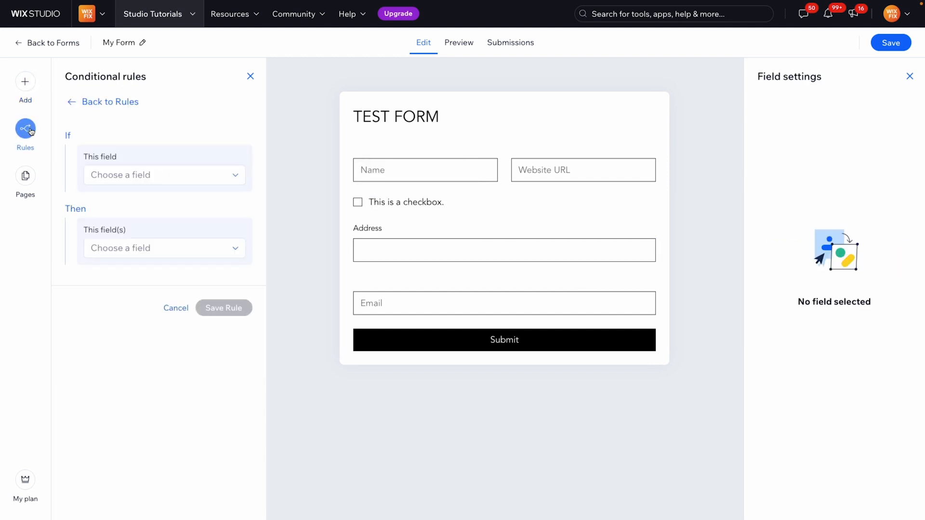
pyautogui.click(133, 178)
pyautogui.click(137, 239)
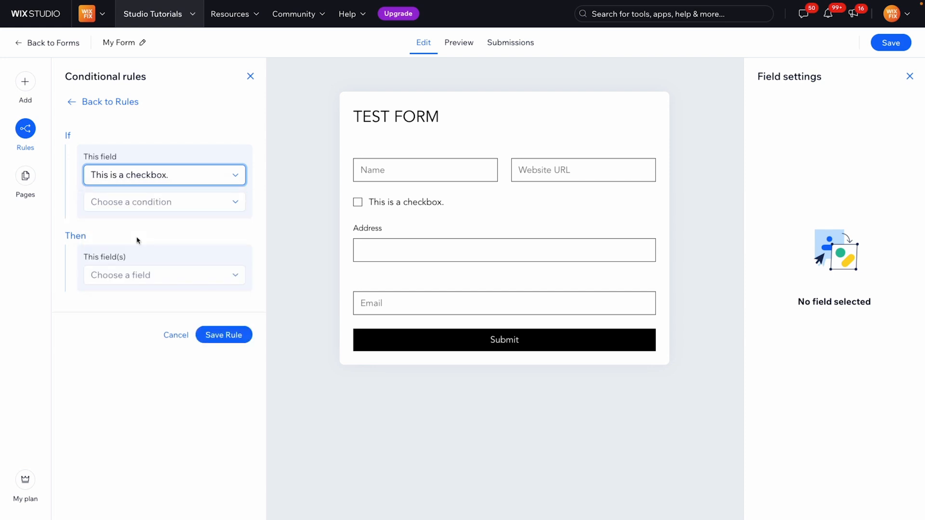
pyautogui.click(138, 208)
pyautogui.click(138, 222)
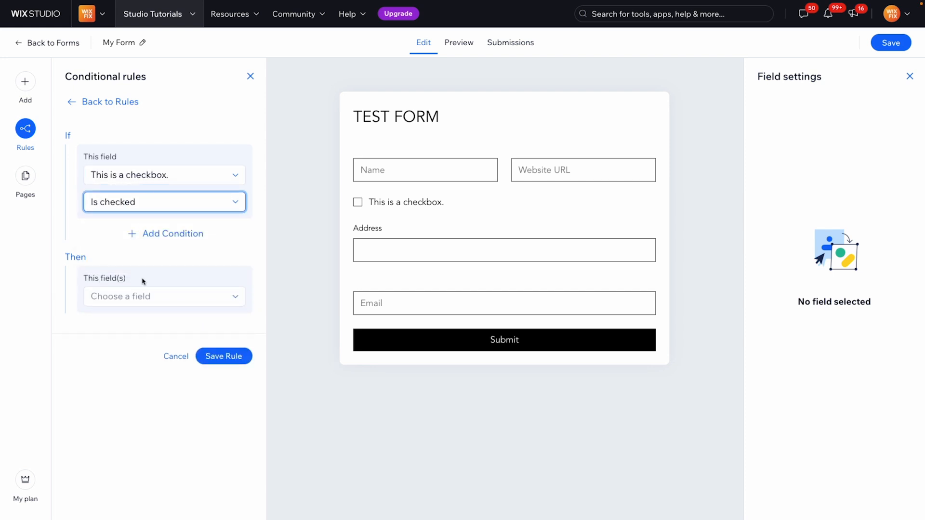
# Step: Set the rule's outcome so that the Address field is Shown
pyautogui.click(135, 300)
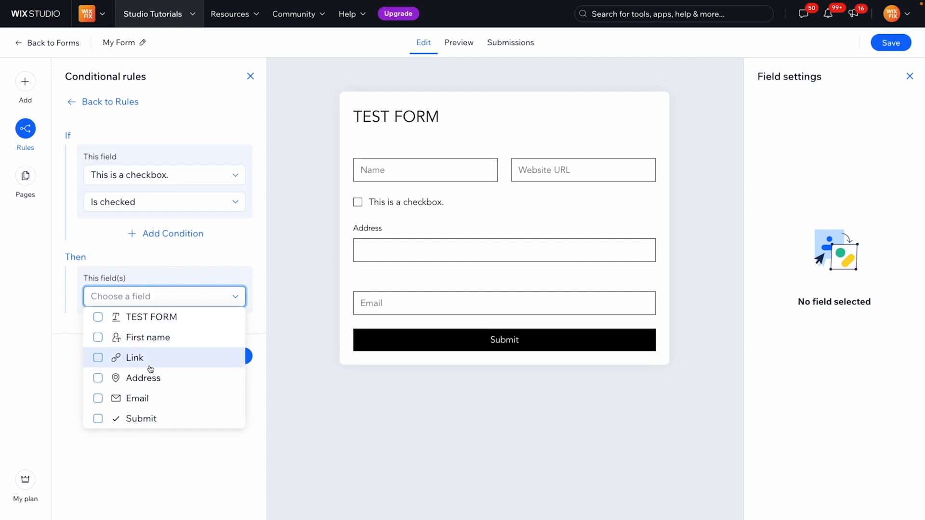
pyautogui.click(147, 379)
pyautogui.click(253, 322)
pyautogui.click(183, 334)
pyautogui.click(153, 378)
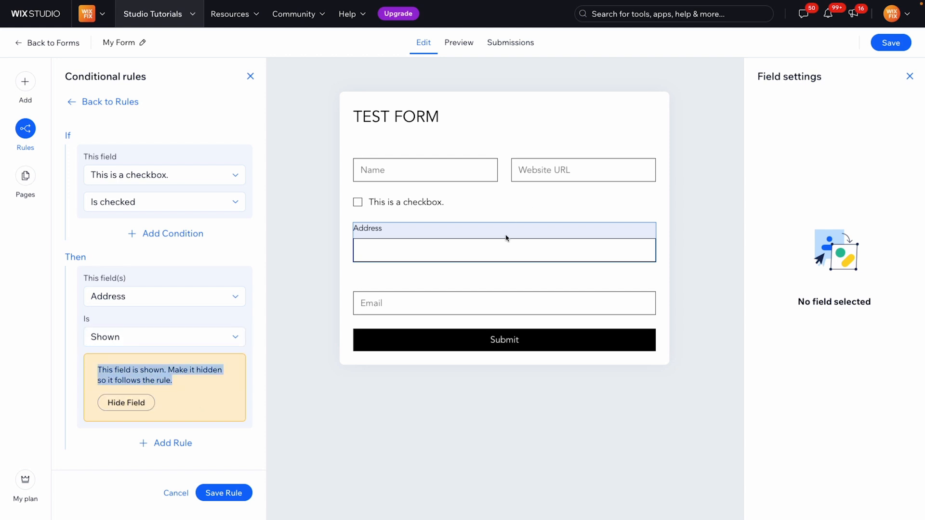
# Step: Make the Address field hidden by default and save the checkbox rule
pyautogui.click(506, 238)
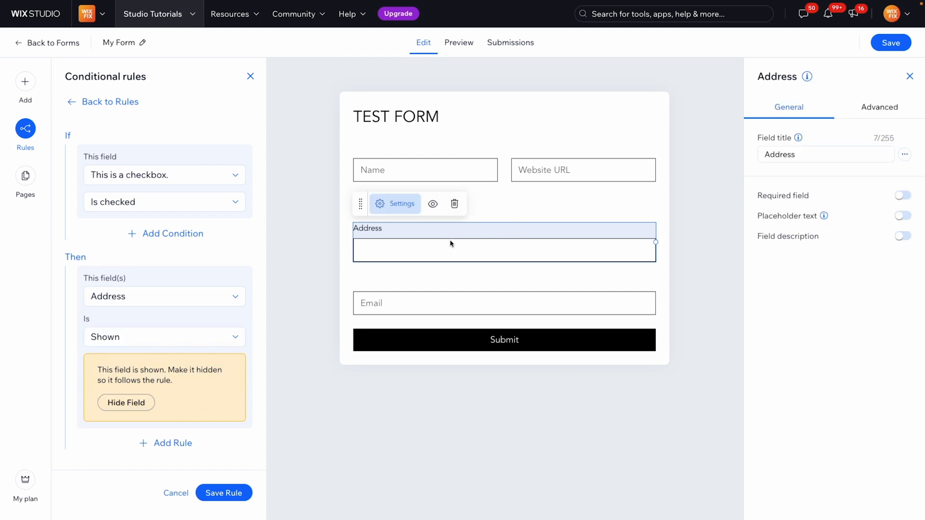
pyautogui.click(432, 206)
pyautogui.click(224, 418)
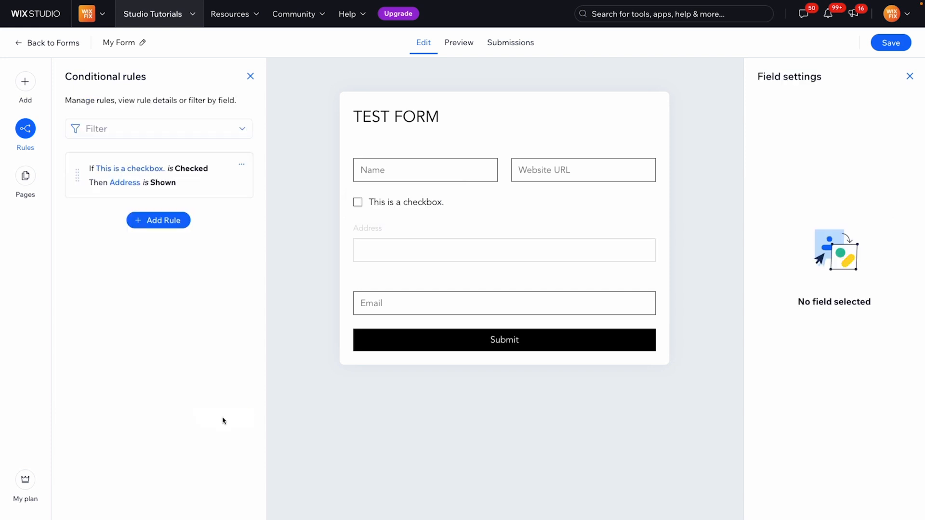
pyautogui.click(359, 203)
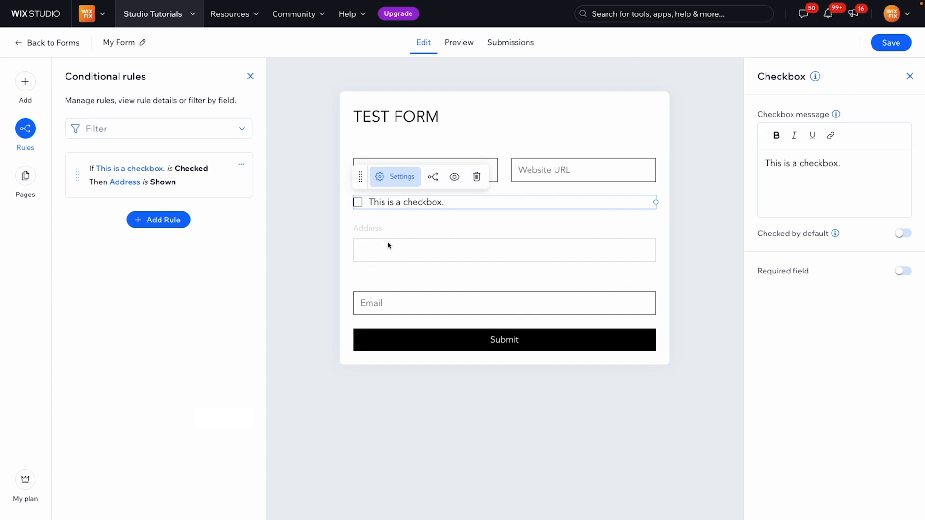
# Step: Start a second conditional rule with the condition that First name "Is empty"
pyautogui.click(155, 221)
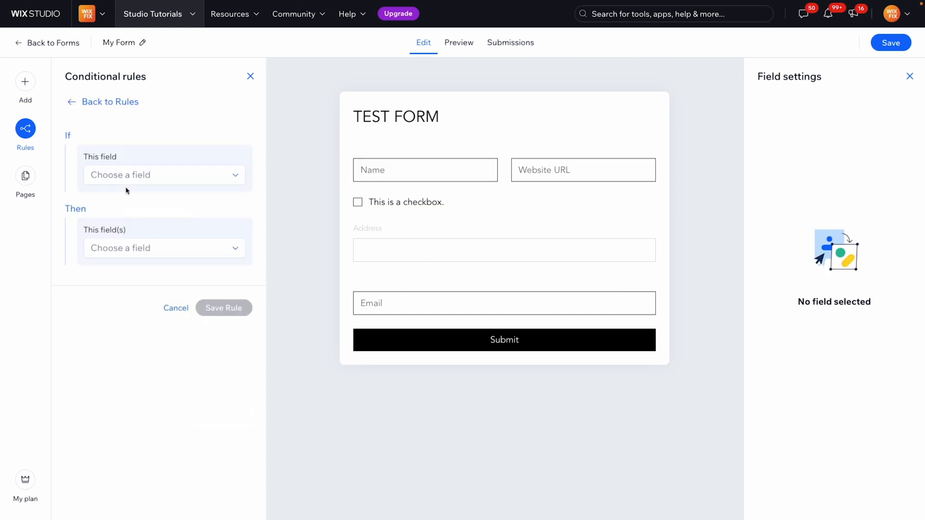
pyautogui.click(123, 177)
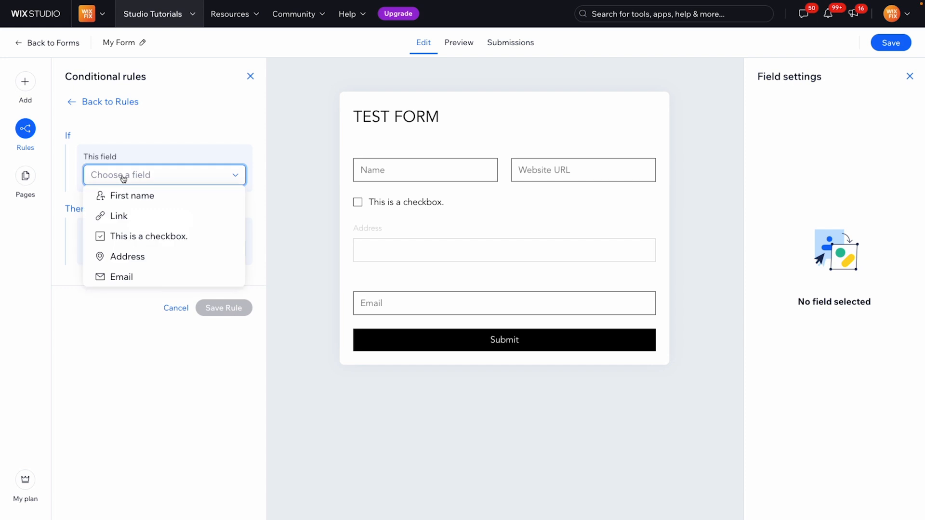
pyautogui.click(125, 201)
pyautogui.click(135, 209)
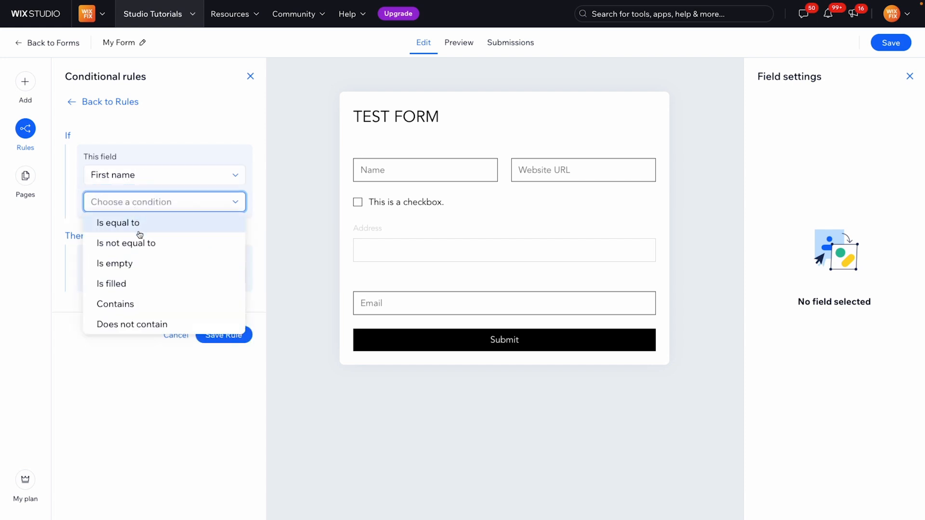
pyautogui.click(129, 266)
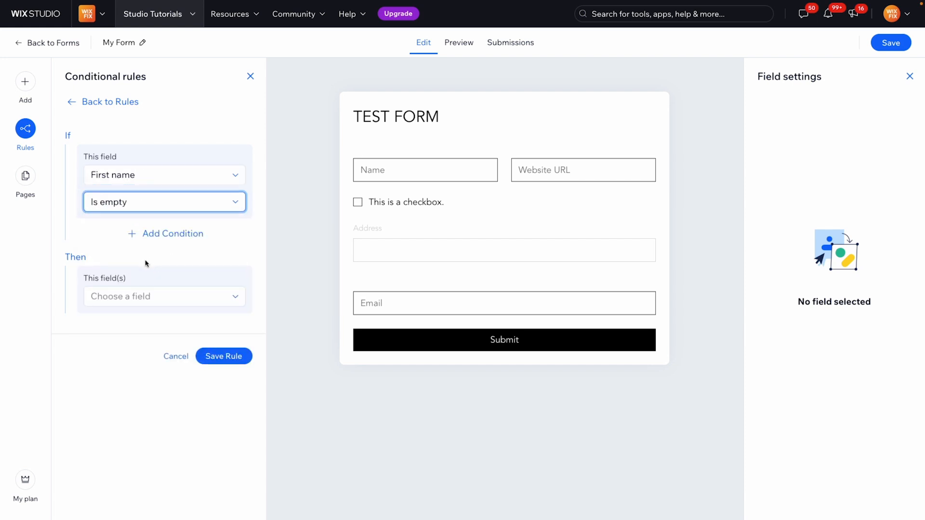
# Step: Set the second rule's outcome so that the Submit button is Hidden, and save the rule
pyautogui.click(110, 295)
pyautogui.click(128, 417)
pyautogui.click(254, 325)
pyautogui.click(181, 336)
pyautogui.click(166, 356)
pyautogui.click(232, 419)
pyautogui.click(679, 344)
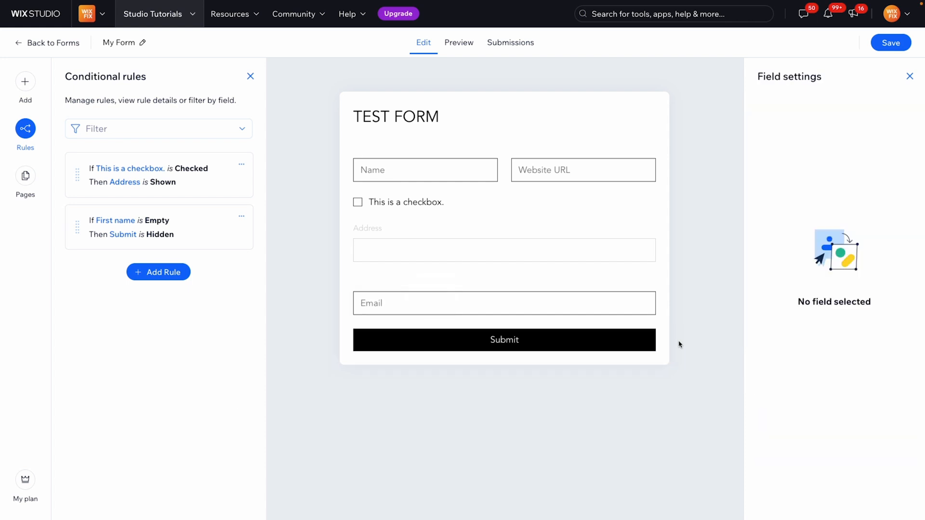
pyautogui.click(406, 169)
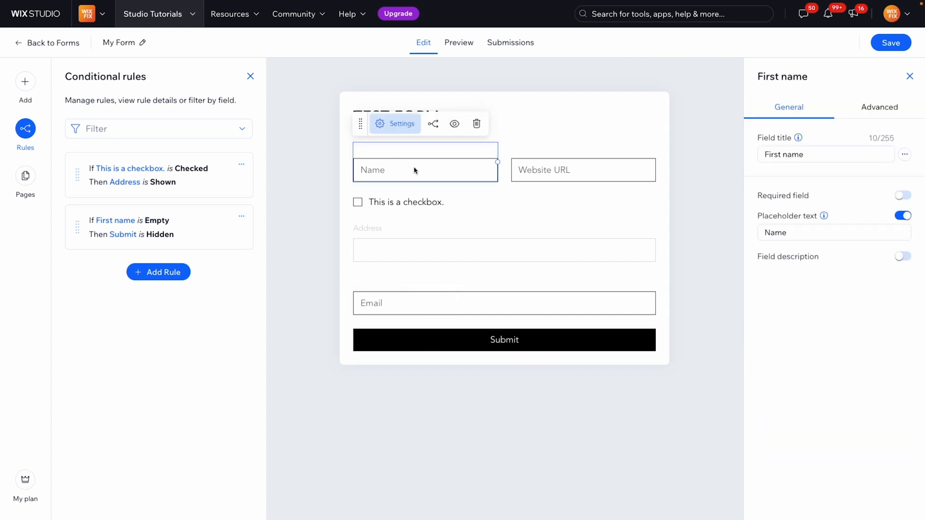
pyautogui.click(490, 353)
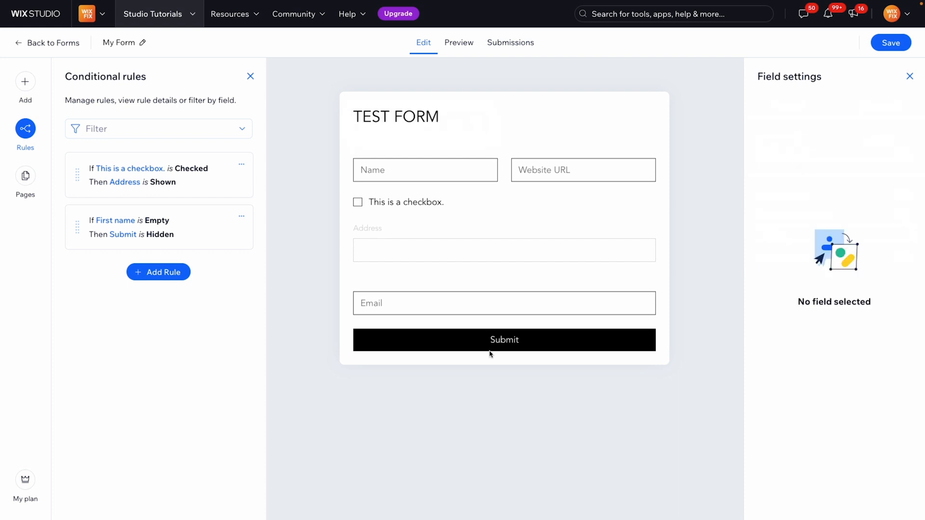
pyautogui.click(475, 345)
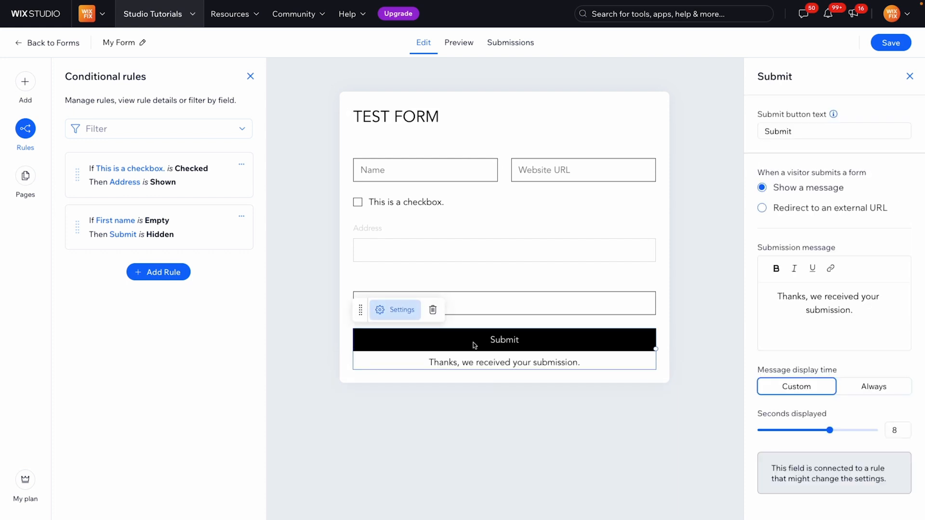
pyautogui.click(428, 167)
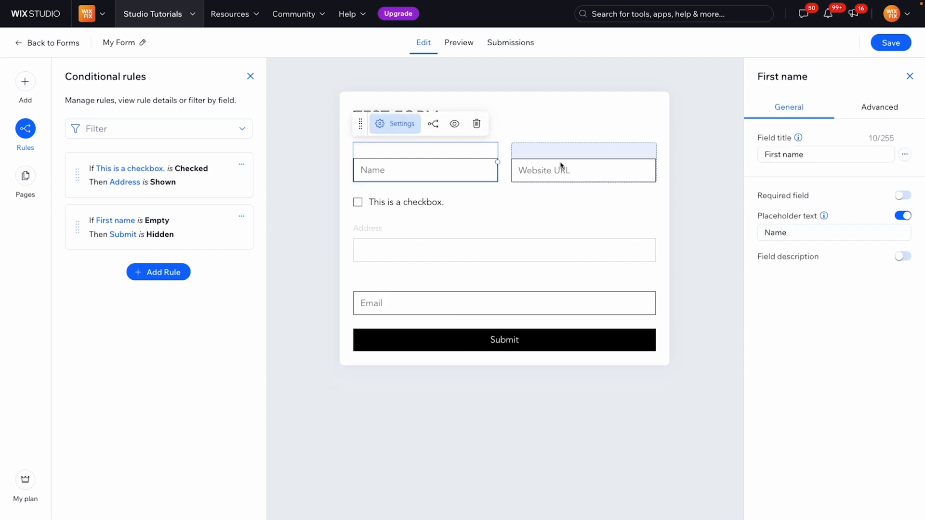
pyautogui.click(561, 169)
pyautogui.click(479, 254)
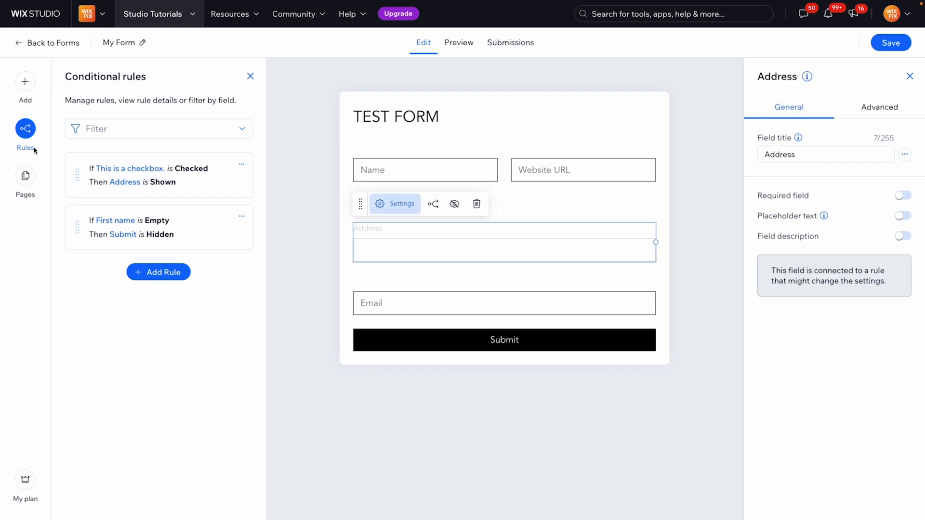
# Step: Add a second page to the form and select Page 2
pyautogui.click(26, 179)
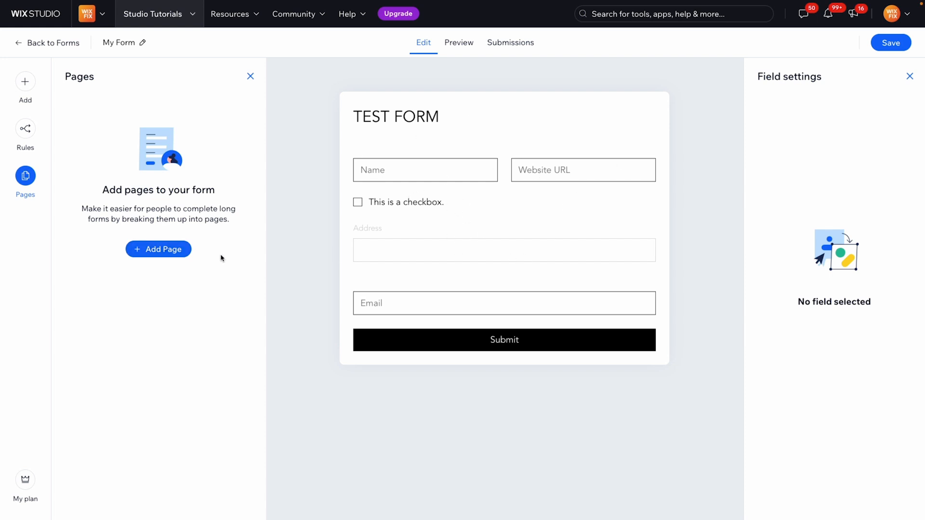
pyautogui.click(150, 248)
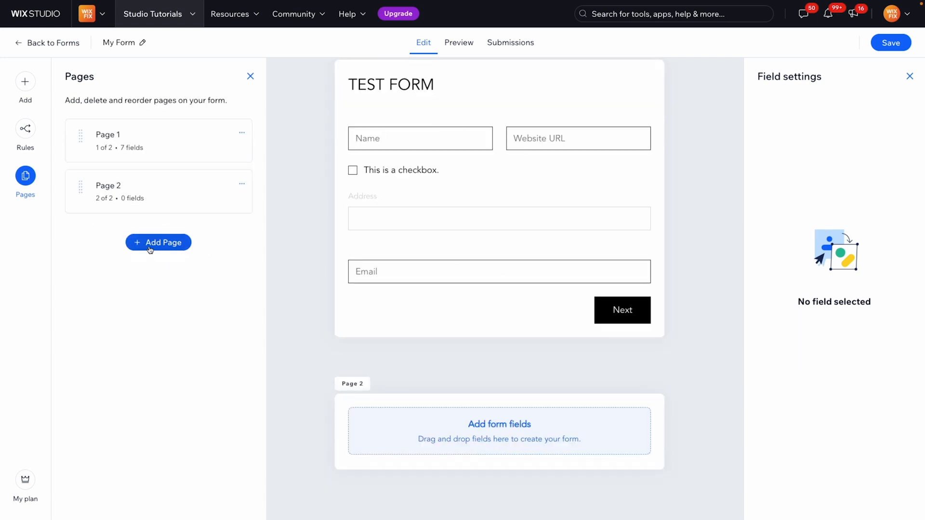
pyautogui.click(172, 190)
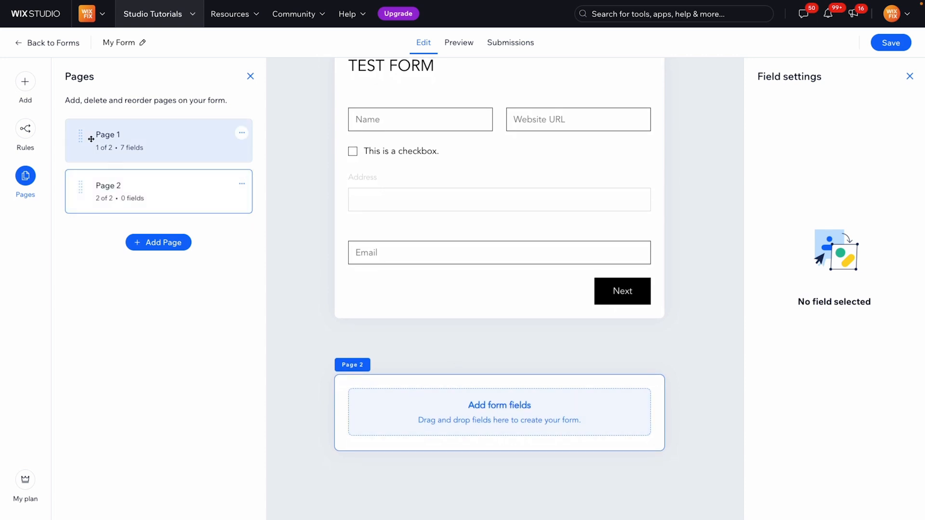
# Step: Place Company name, Position and Long answer fields on Page 2 and delete the unwanted field
pyautogui.click(24, 83)
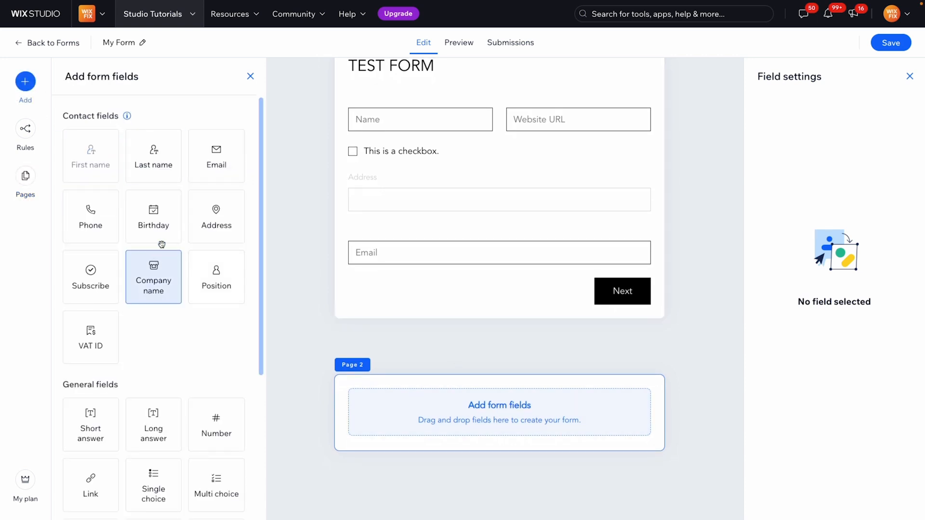
pyautogui.moveTo(161, 275); pyautogui.dragTo(459, 414)
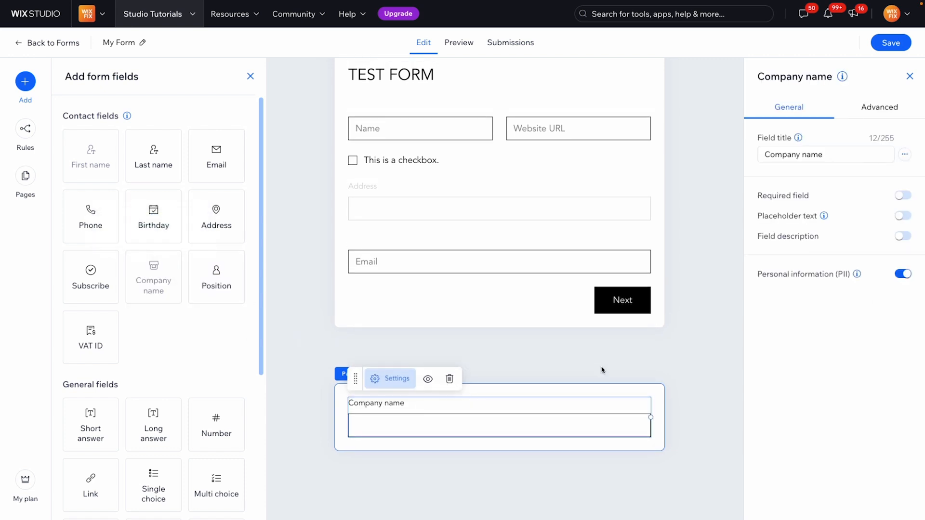
pyautogui.moveTo(233, 289); pyautogui.dragTo(450, 439)
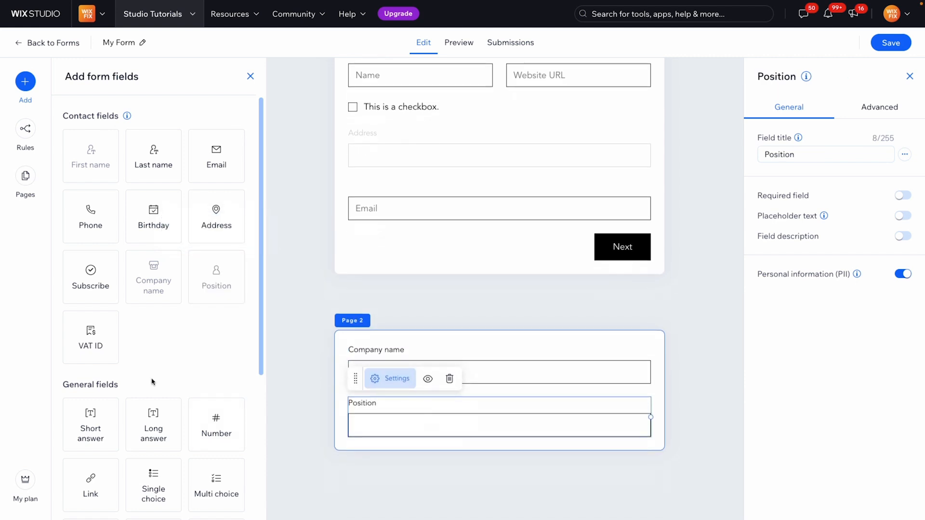
pyautogui.moveTo(150, 420); pyautogui.dragTo(420, 463)
pyautogui.press('Delete')
# Step: Add the Submit element below the Long answer field on Page 2 and save the form
pyautogui.scroll(-5, 165, 255)
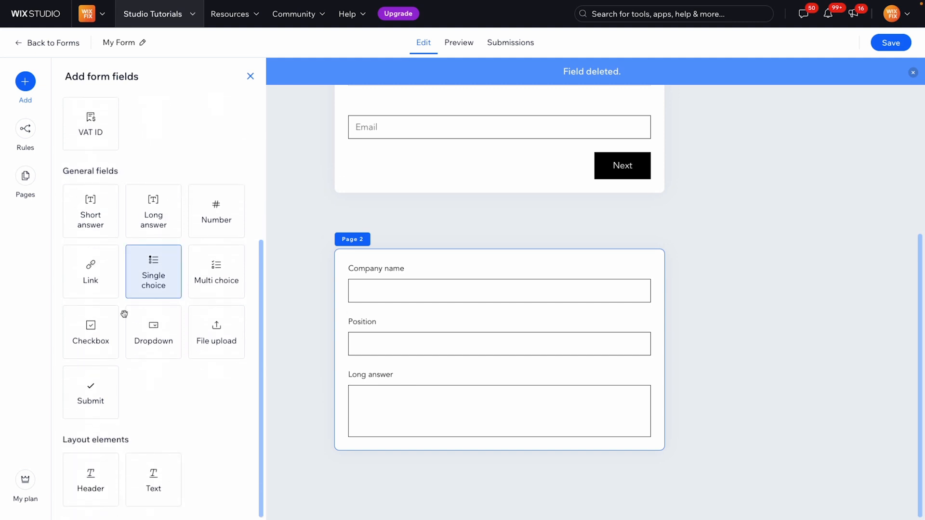
pyautogui.moveTo(87, 392); pyautogui.dragTo(423, 458)
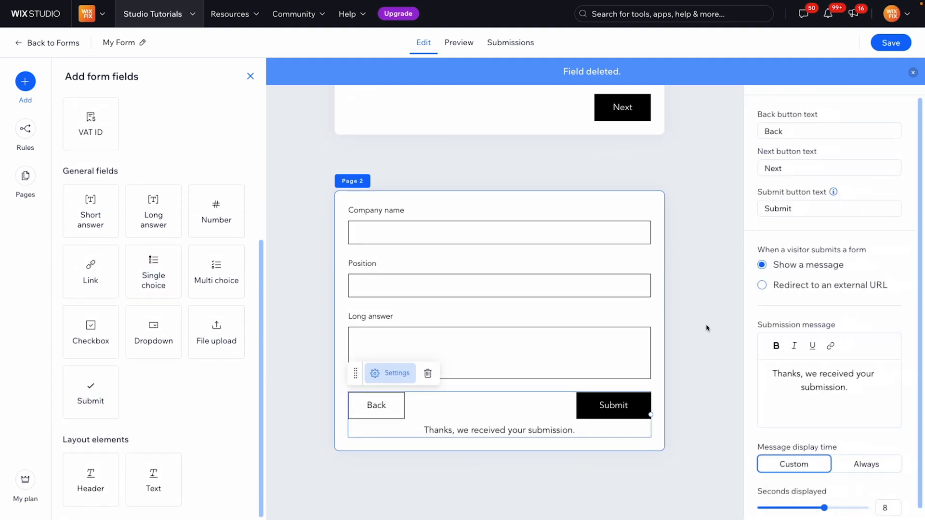
pyautogui.scroll(5, 706, 328)
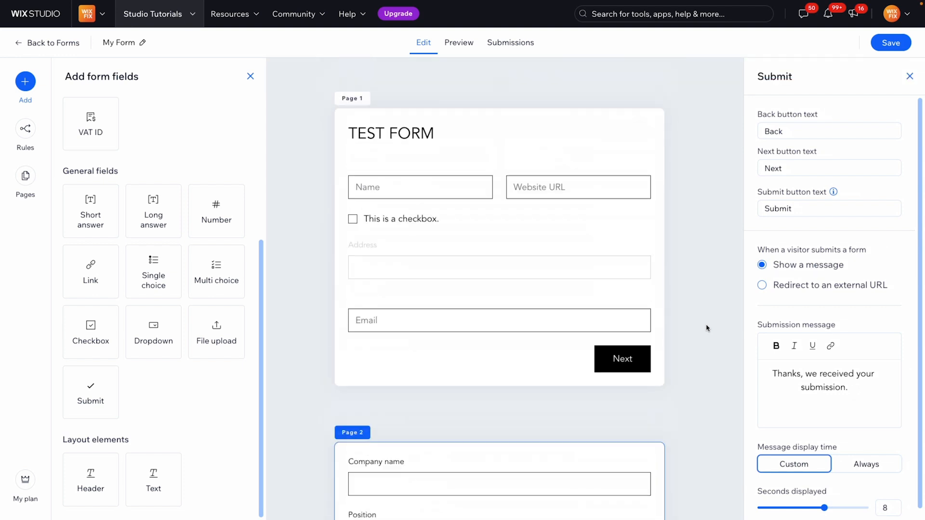
pyautogui.click(884, 45)
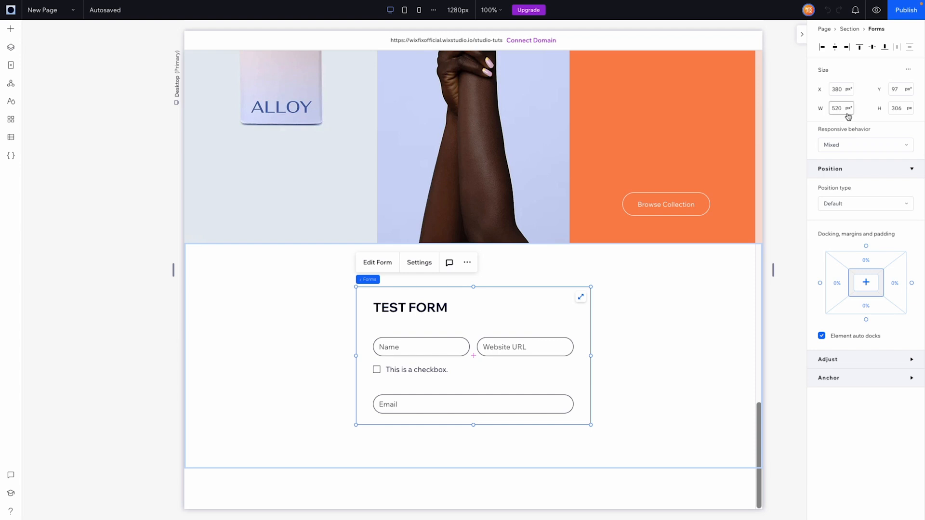
# Step: Preview the page and enter a first name in the form's Name field to test the conditional rule
pyautogui.click(876, 10)
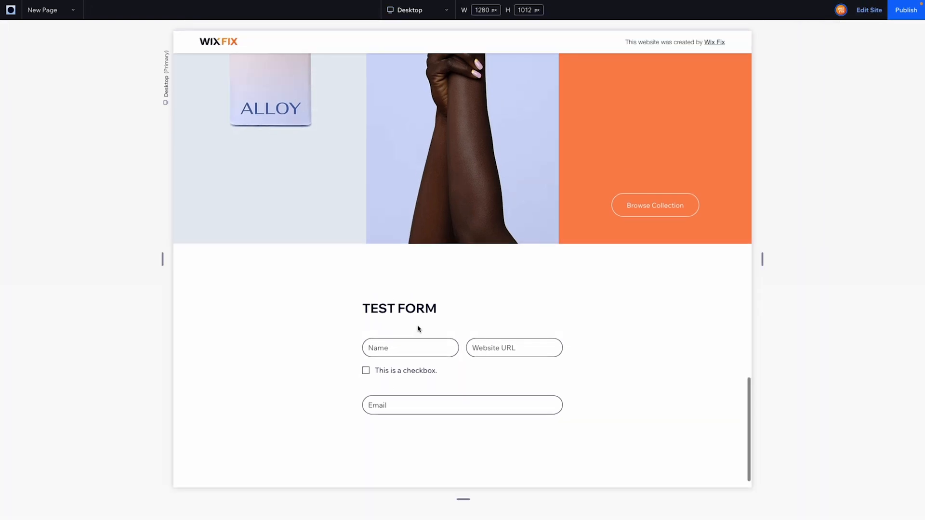
pyautogui.click(402, 349)
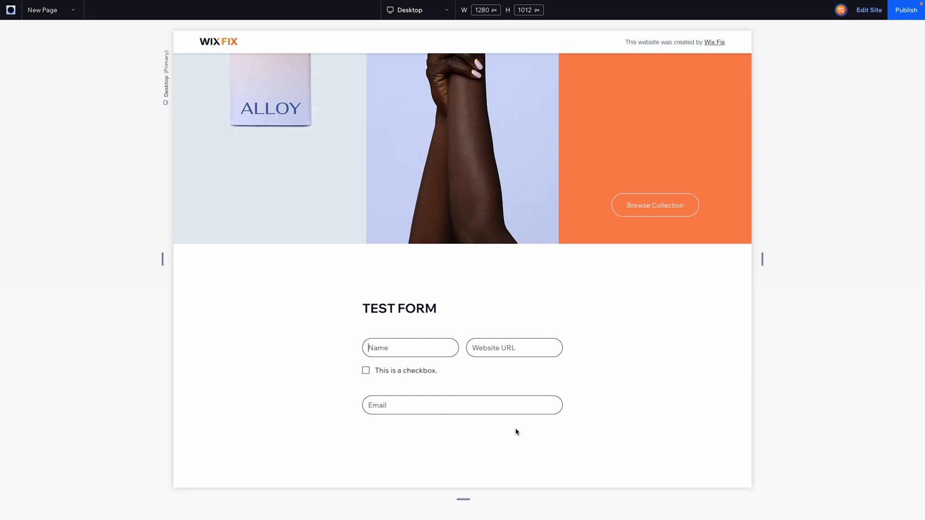
pyautogui.write('Ryan')
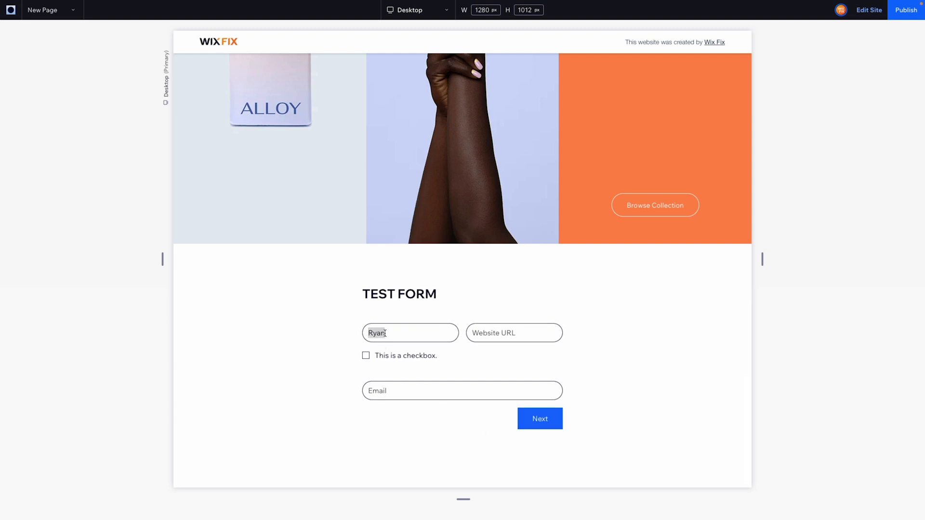
# Step: Clear the Name field in the preview and re-enter the first name to recheck the rule
pyautogui.press('BackSpace')
pyautogui.press('BackSpace')
pyautogui.press('BackSpace')
pyautogui.press('BackSpace')
pyautogui.write('Ryan')
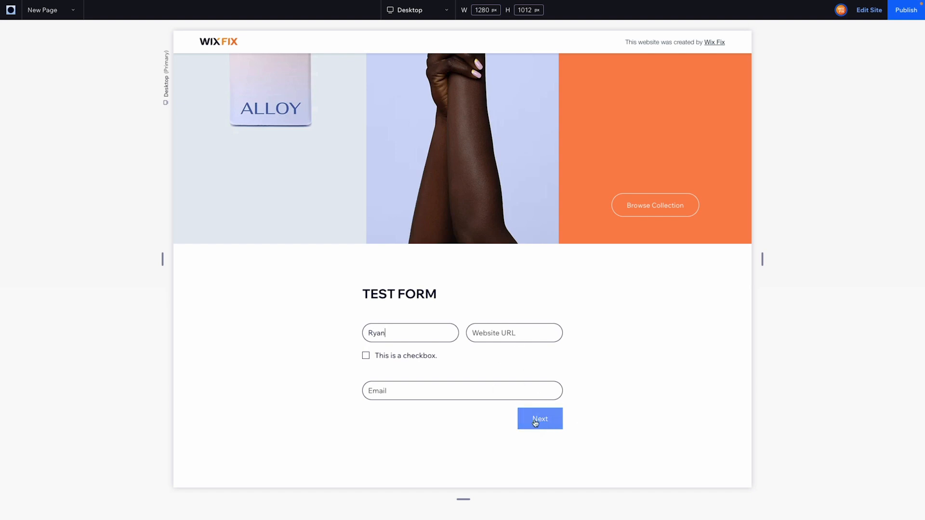
# Step: Test the form's second page with sdfsdfsdf as the Long answer, trying its Back and Submit actions
pyautogui.click(378, 356)
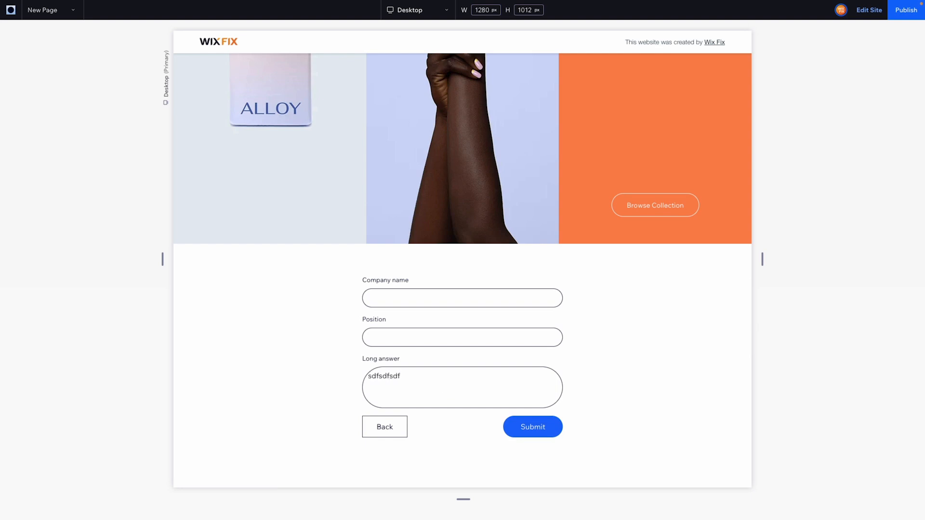
pyautogui.click(394, 433)
pyautogui.click(545, 439)
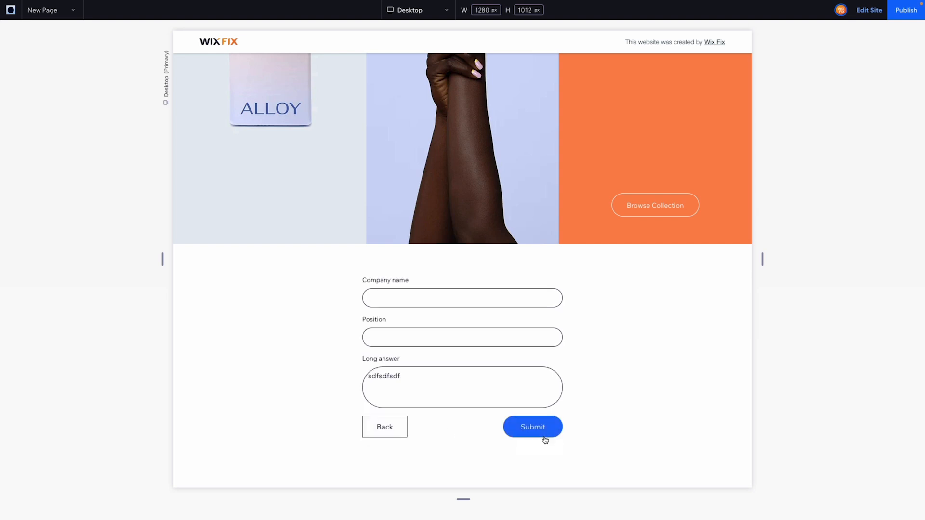